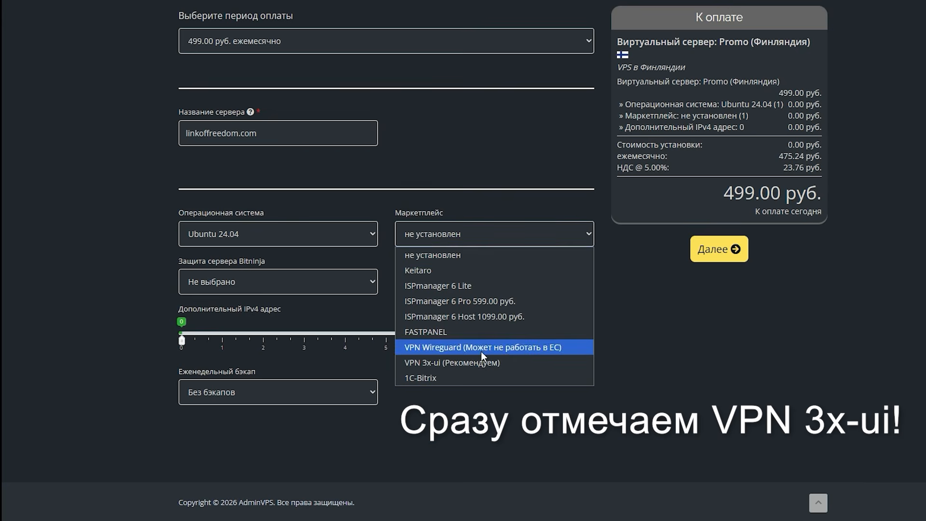
- Choose VPN 3x-ui (Рекомендуем) as the server's marketplace option and apply the discount code FREEDOM to the order
{"action": "left_click", "coordinate": [481, 362]}
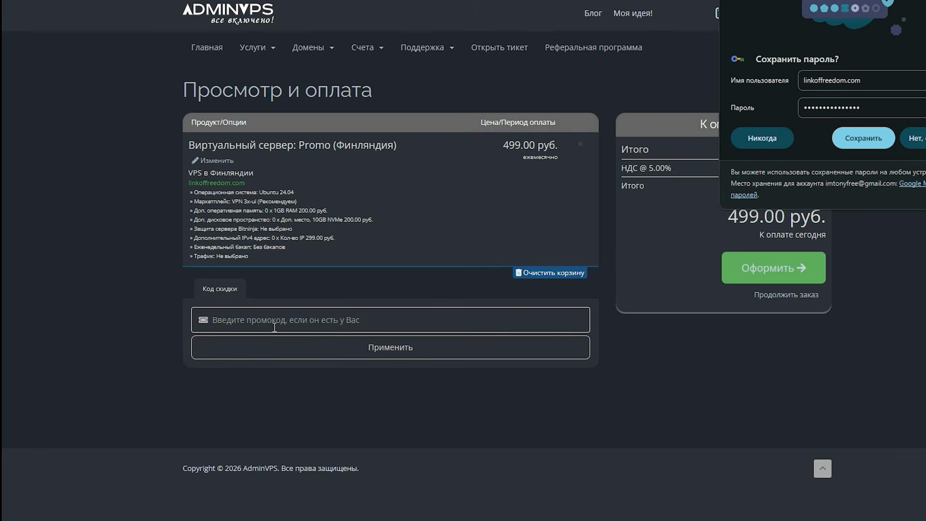
{"action": "type", "text": "FREEDOM"}
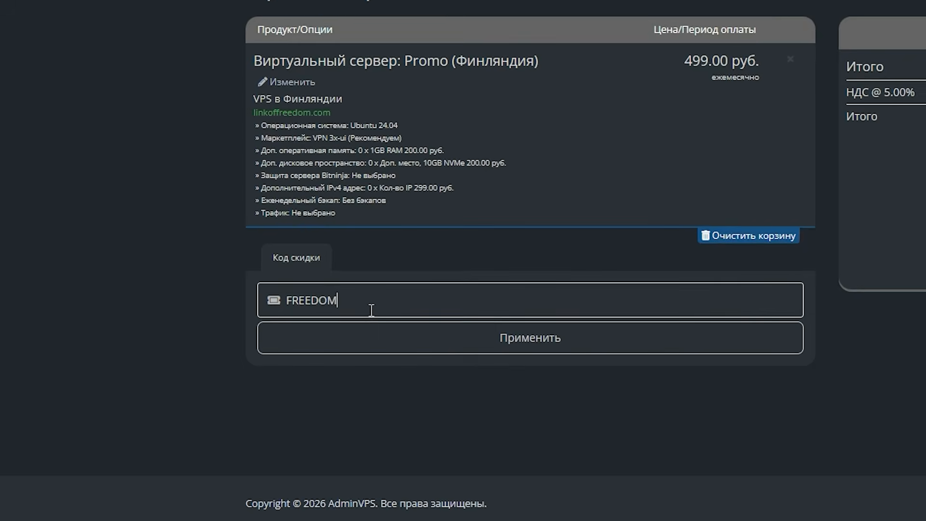
{"action": "left_click_drag", "start_coordinate": [313, 308], "coordinate": [227, 312]}
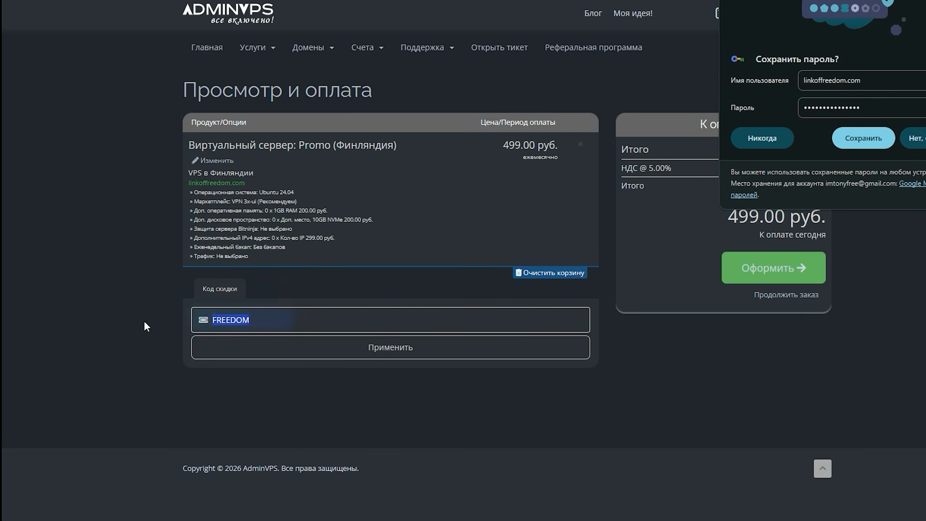
{"action": "left_click", "coordinate": [317, 326]}
{"action": "left_click", "coordinate": [467, 354]}
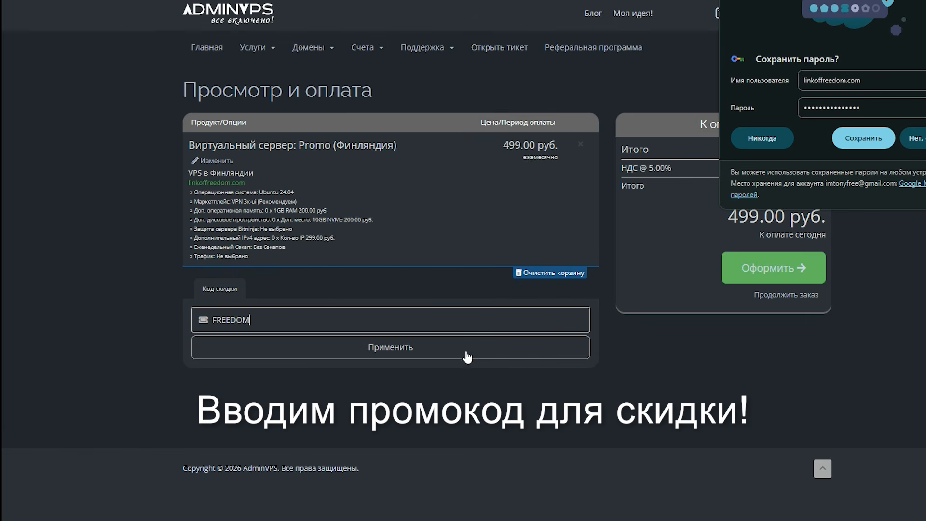
{"action": "left_click", "coordinate": [874, 137]}
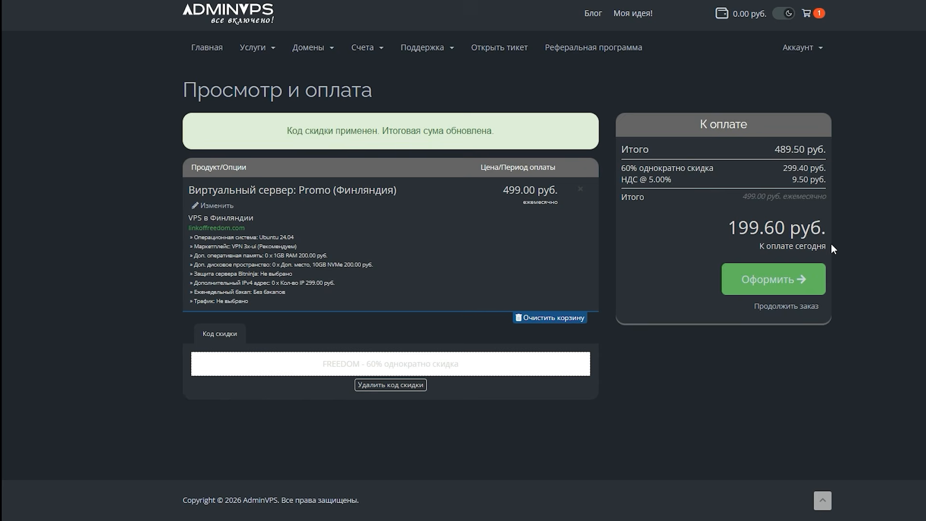
{"action": "triple_click", "coordinate": [838, 225]}
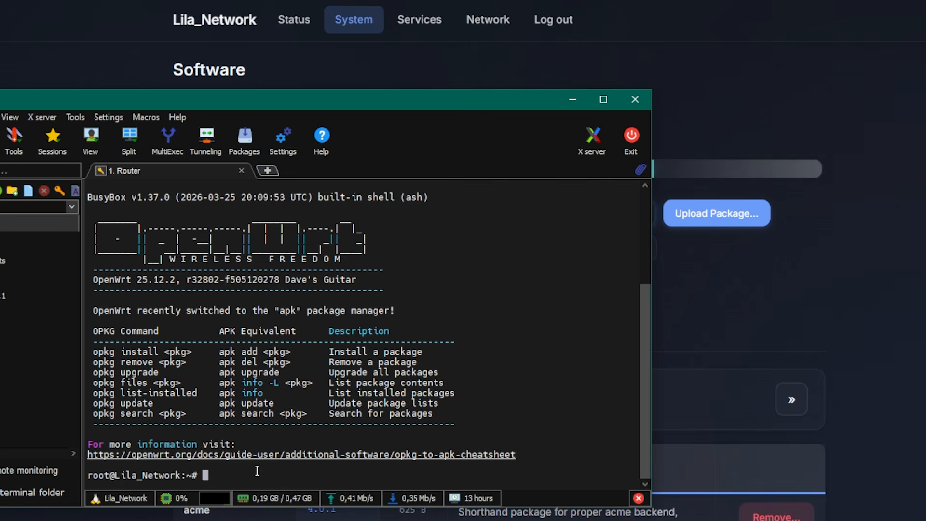
- Run the copied AmneziaWG install command on the router, accept the Russian language pack and decline configuring the interface
{"action": "right_click", "coordinate": [257, 471]}
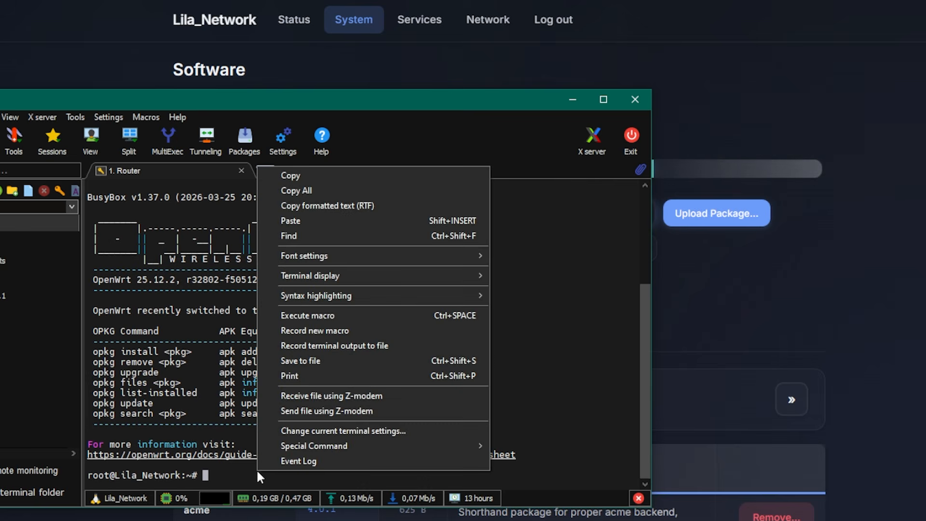
{"action": "left_click", "coordinate": [307, 220]}
{"action": "key", "text": "Return"}
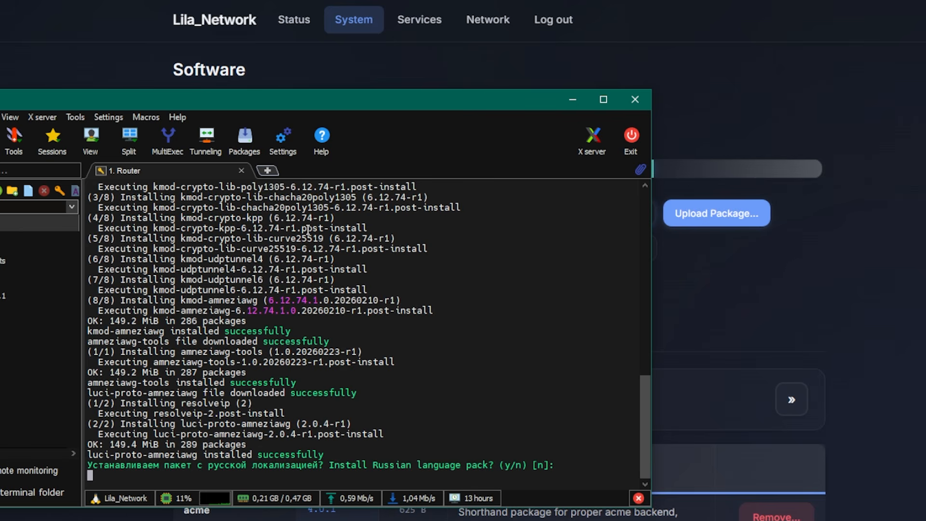
{"action": "type", "text": "y"}
{"action": "key", "text": "Return"}
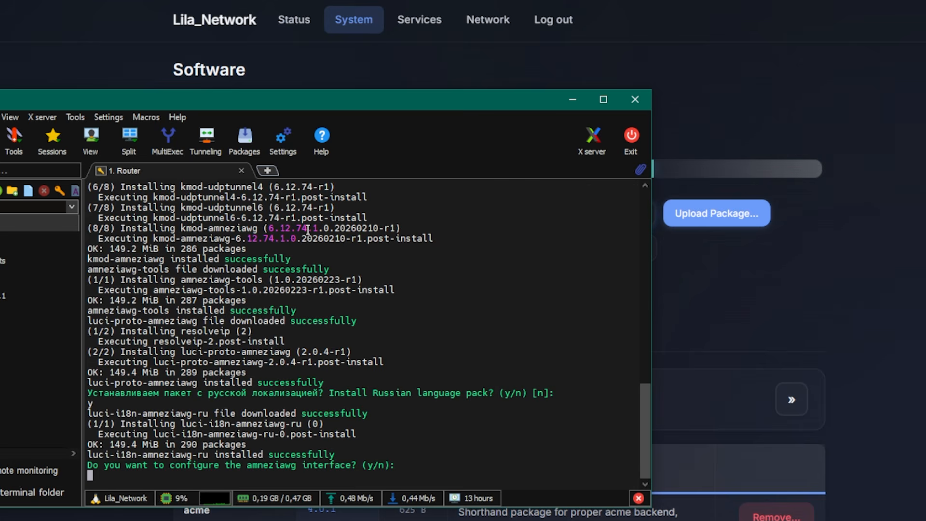
{"action": "type", "text": "n"}
{"action": "key", "text": "Return"}
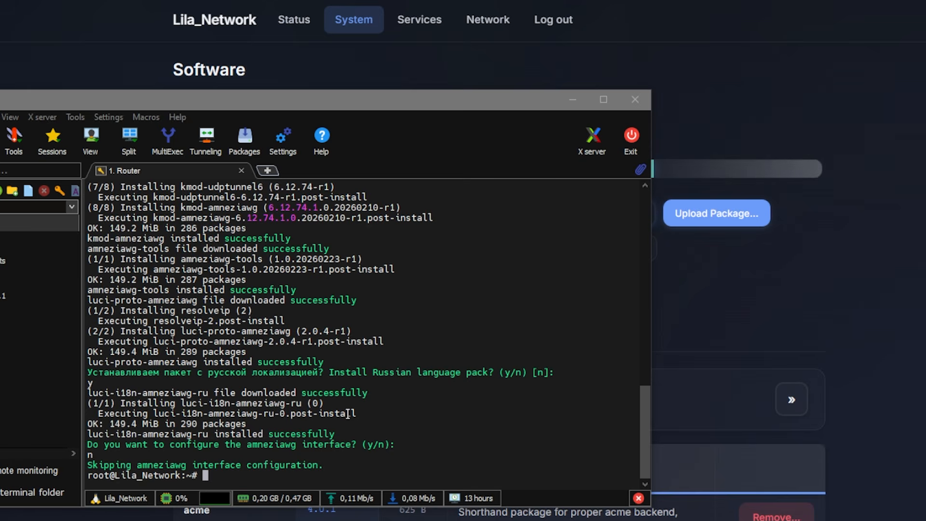
- Run the copied uci script that sets up awg_inbound with its private key, port 51823, address 10.20.30.1/24, MTU 1280 and peer "my phone"
{"action": "right_click", "coordinate": [352, 463]}
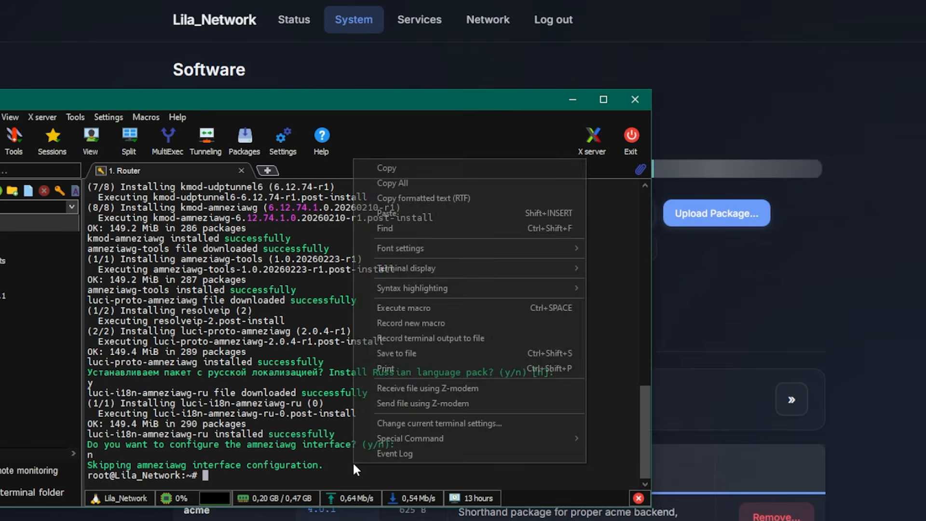
{"action": "left_click", "coordinate": [414, 208]}
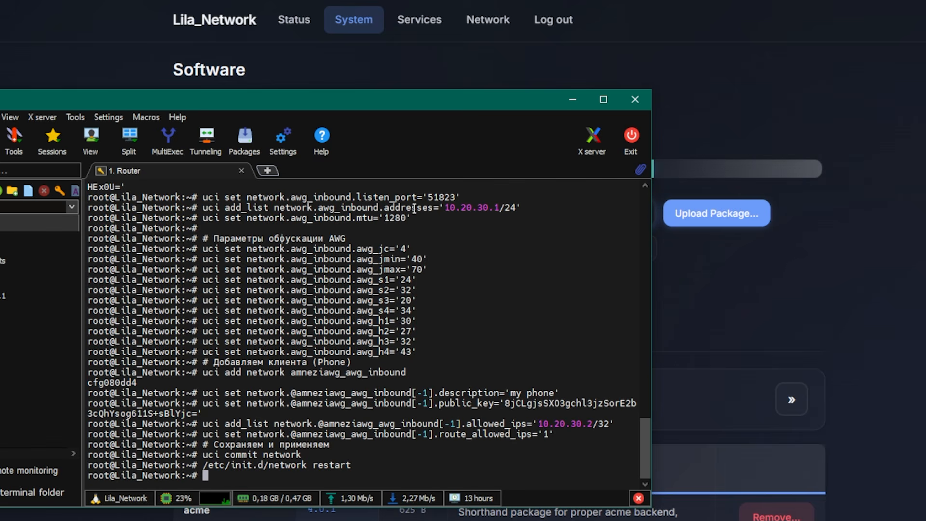
- Switch to the router's web interface and open the awg_inbound network interface for editing
{"action": "left_click", "coordinate": [796, 265]}
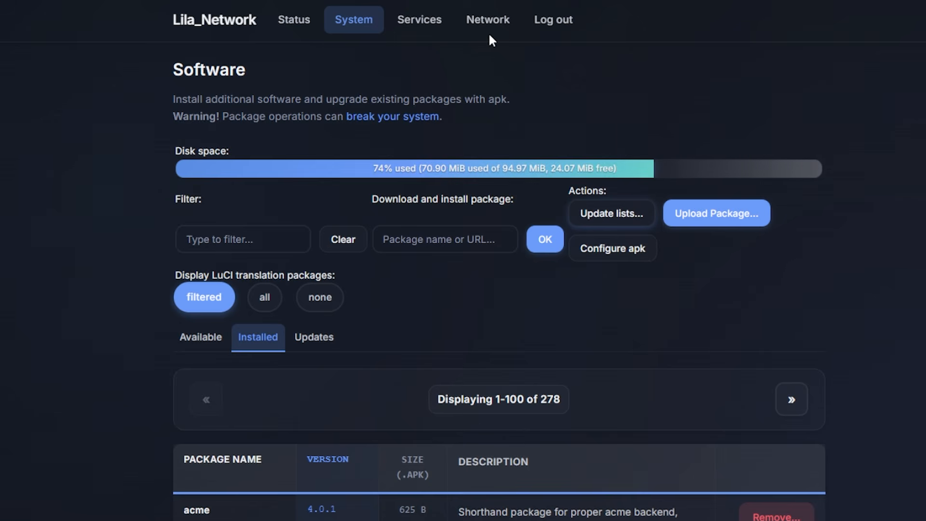
{"action": "mouse_move", "coordinate": [488, 22]}
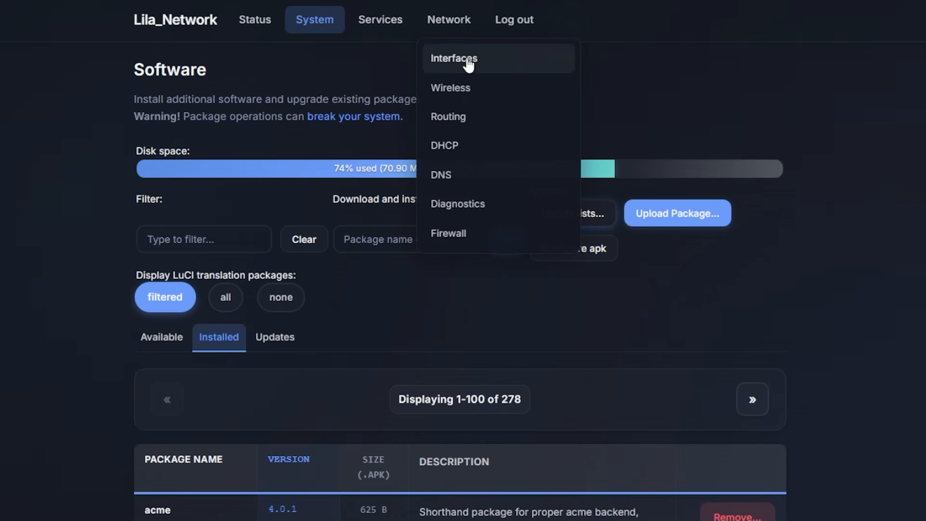
{"action": "left_click", "coordinate": [467, 60]}
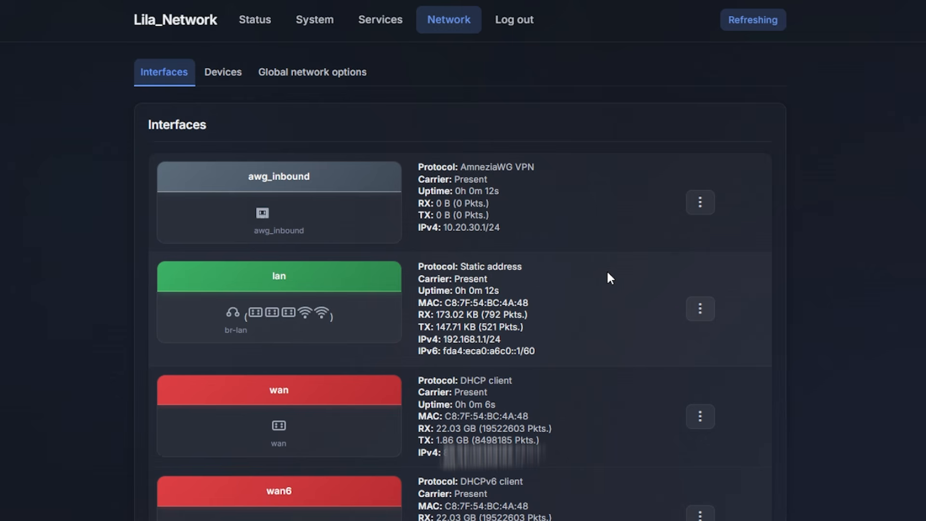
{"action": "left_click", "coordinate": [700, 202]}
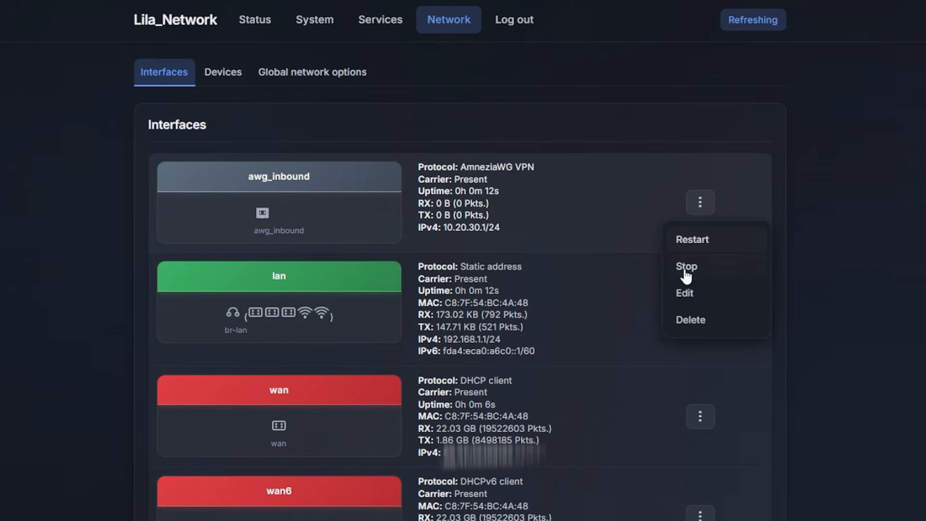
{"action": "left_click", "coordinate": [703, 294]}
- Generate a new key pair for the awg_inbound interface and review its listen port and IP address
{"action": "scroll", "coordinate": [596, 325], "scroll_direction": "down", "scroll_amount": 3}
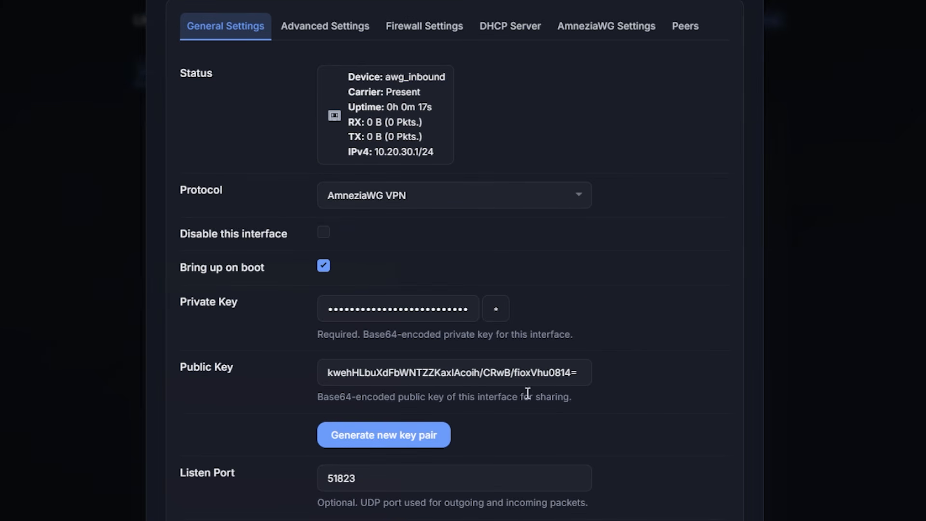
{"action": "left_click", "coordinate": [417, 443]}
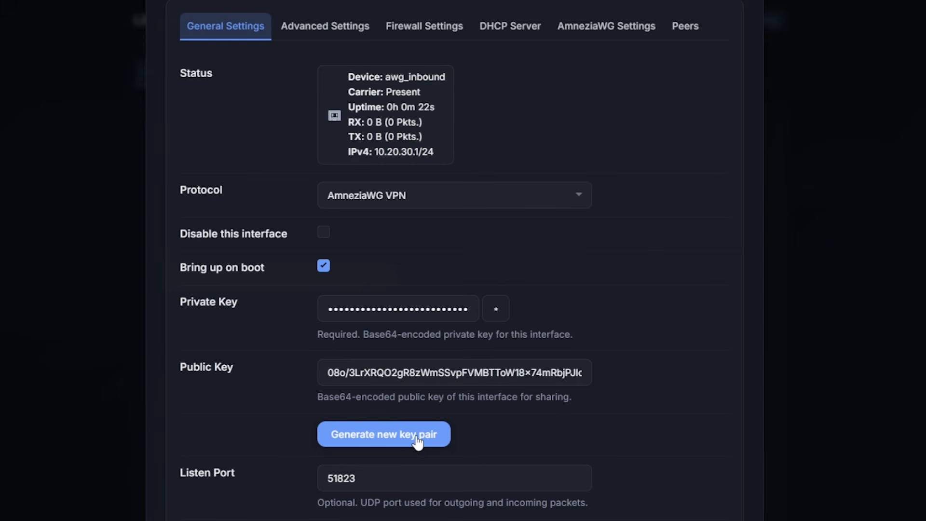
{"action": "left_click", "coordinate": [418, 443]}
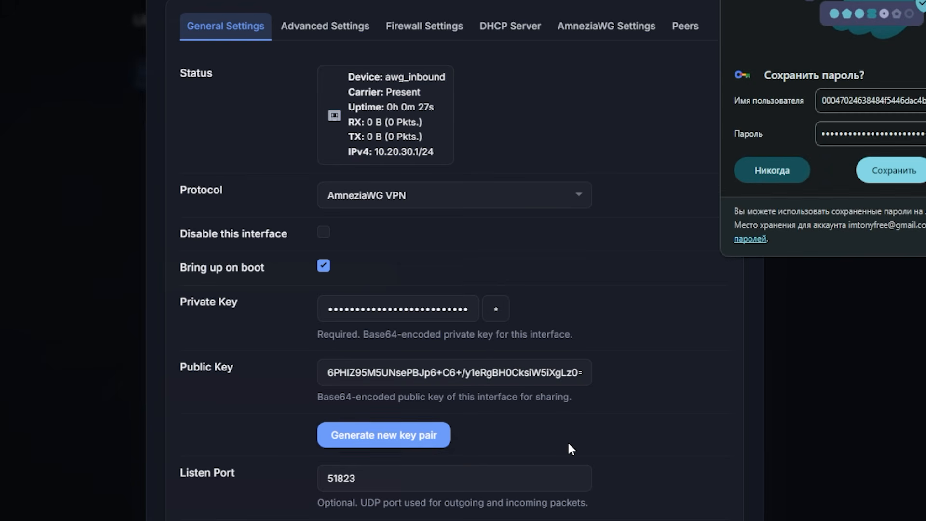
{"action": "scroll", "coordinate": [565, 451], "scroll_direction": "down", "scroll_amount": 3}
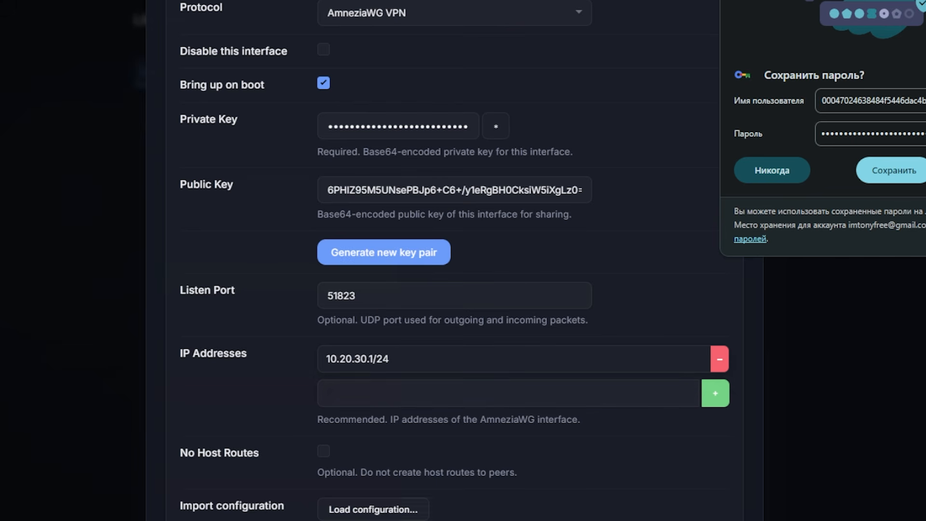
{"action": "scroll", "coordinate": [426, 491], "scroll_direction": "up", "scroll_amount": 5}
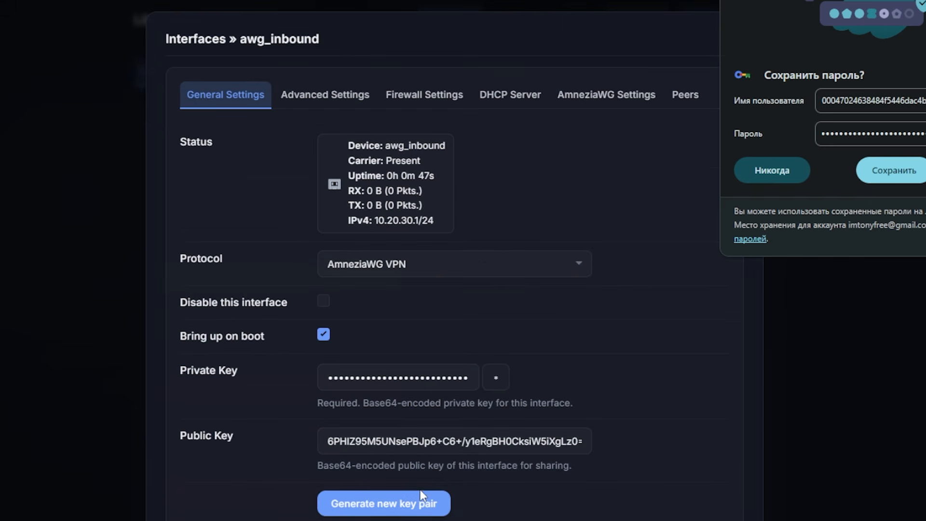
- Check the advanced settings of awg_inbound and assign the interface to the lan firewall zone
{"action": "left_click", "coordinate": [327, 93]}
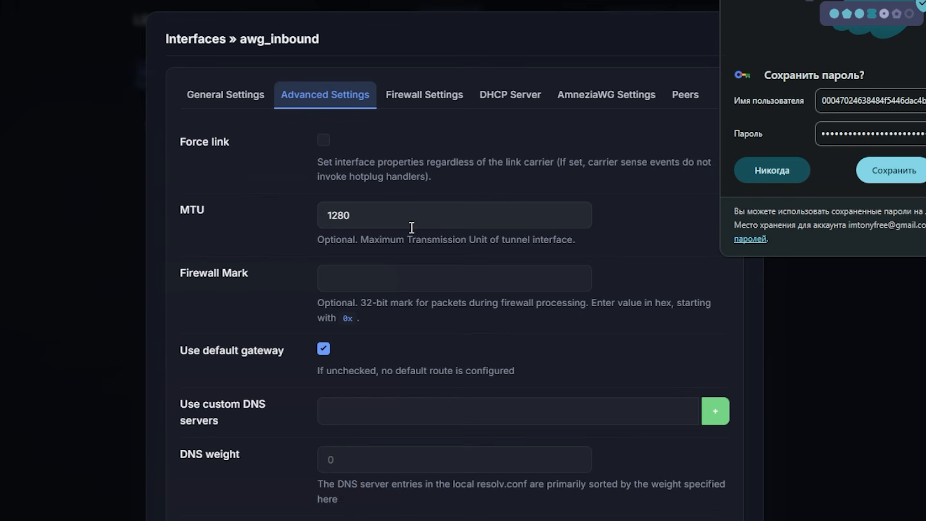
{"action": "left_click", "coordinate": [427, 100]}
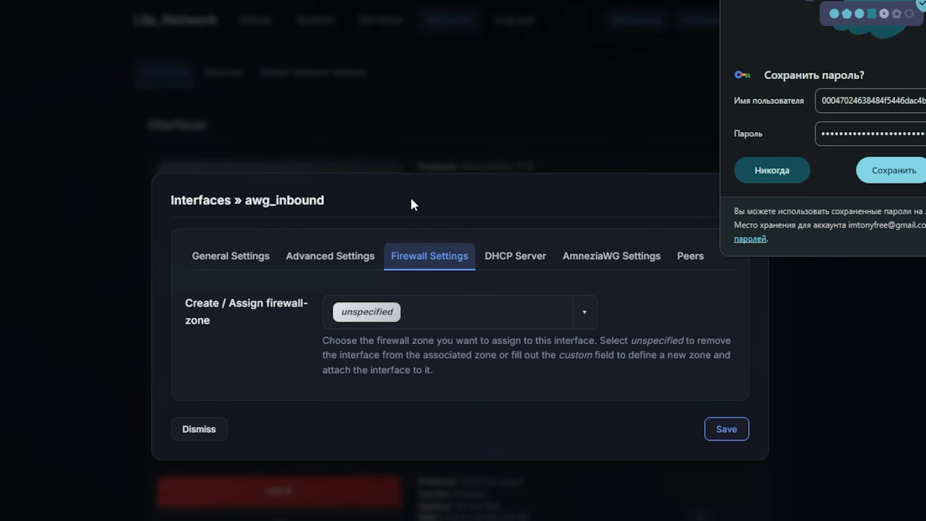
{"action": "left_click", "coordinate": [459, 321]}
{"action": "left_click", "coordinate": [447, 382]}
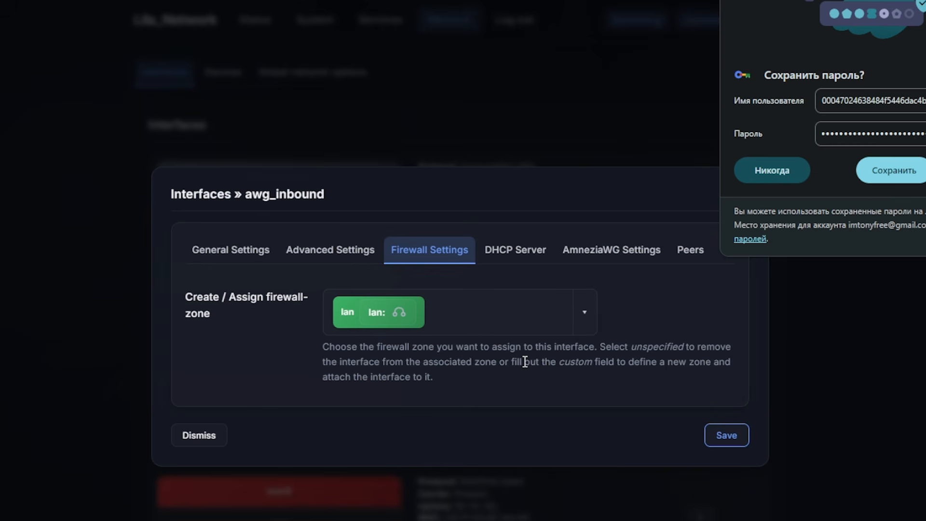
- Accept the browser's password-saving prompt and review the AmneziaWG obfuscation parameters of awg_inbound from Jc to H4
{"action": "left_click", "coordinate": [510, 249]}
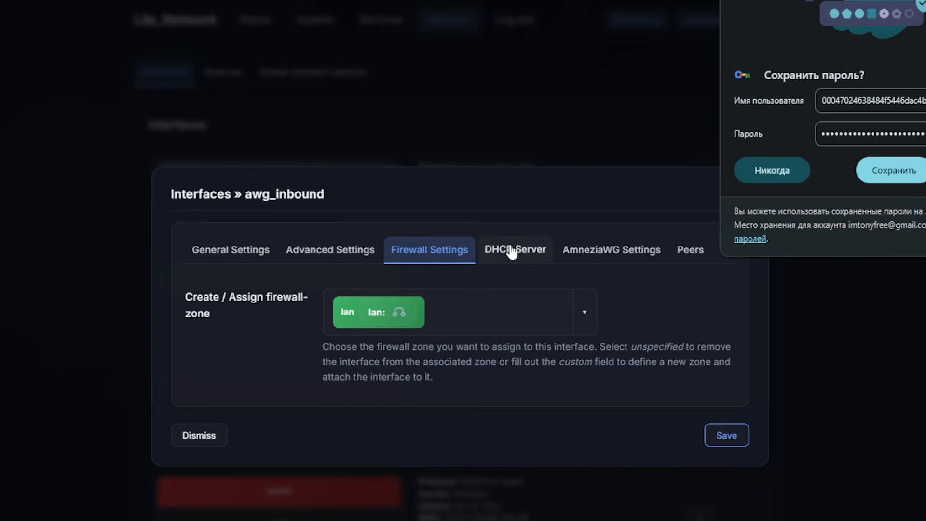
{"action": "left_click", "coordinate": [611, 259]}
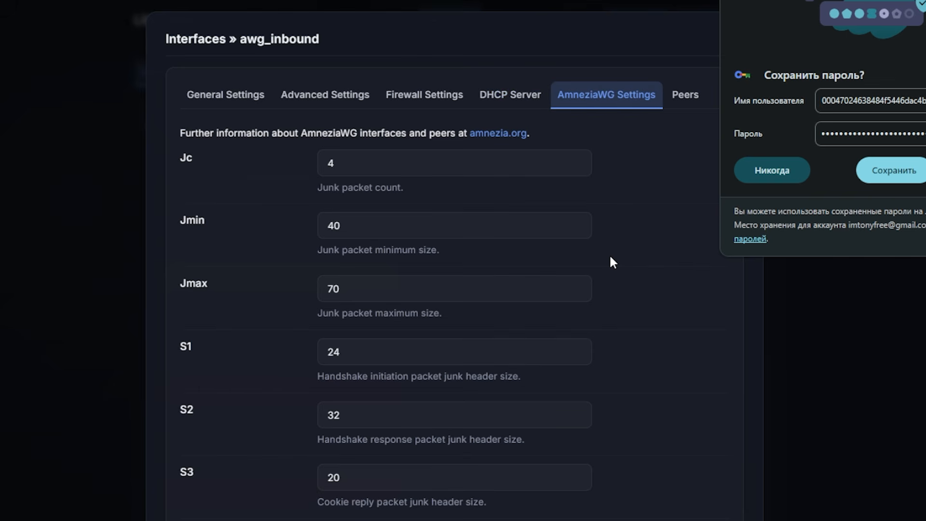
{"action": "left_click", "coordinate": [868, 172]}
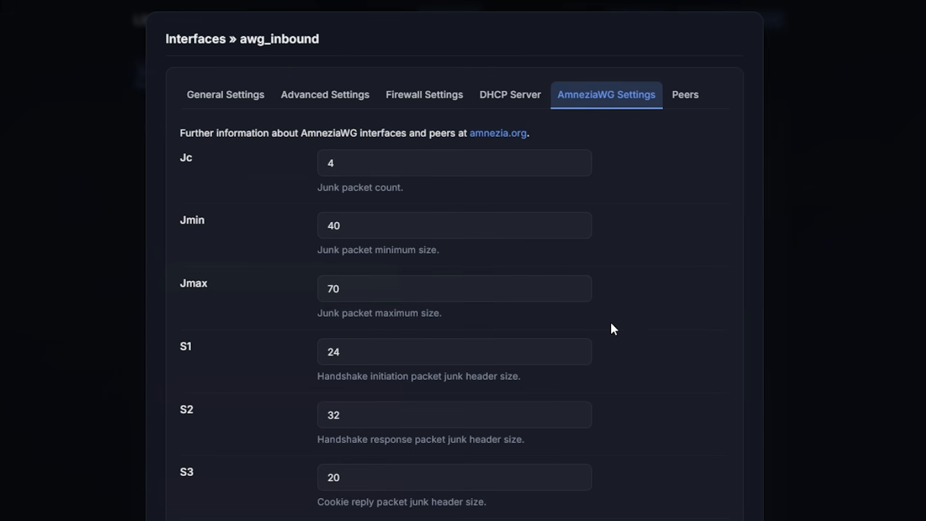
{"action": "scroll", "coordinate": [472, 372], "scroll_direction": "down", "scroll_amount": 1}
{"action": "scroll", "coordinate": [517, 335], "scroll_direction": "down", "scroll_amount": 12}
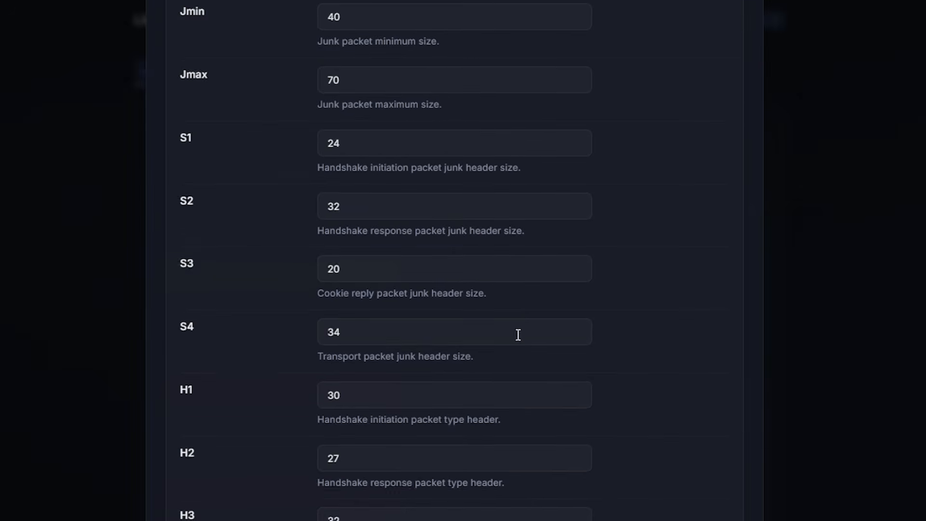
{"action": "scroll", "coordinate": [524, 381], "scroll_direction": "up", "scroll_amount": 7}
{"action": "scroll", "coordinate": [521, 344], "scroll_direction": "down", "scroll_amount": 6}
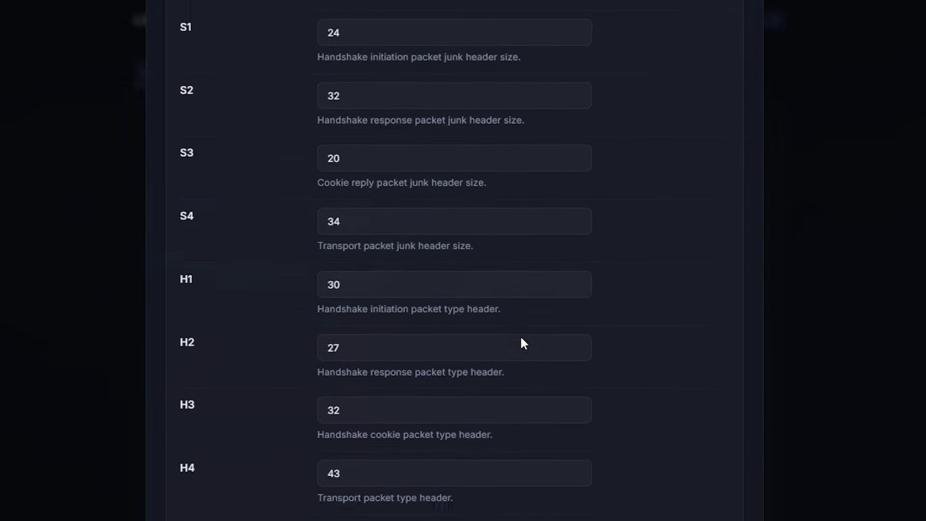
{"action": "scroll", "coordinate": [513, 372], "scroll_direction": "up", "scroll_amount": 11}
{"action": "scroll", "coordinate": [518, 352], "scroll_direction": "up", "scroll_amount": 2}
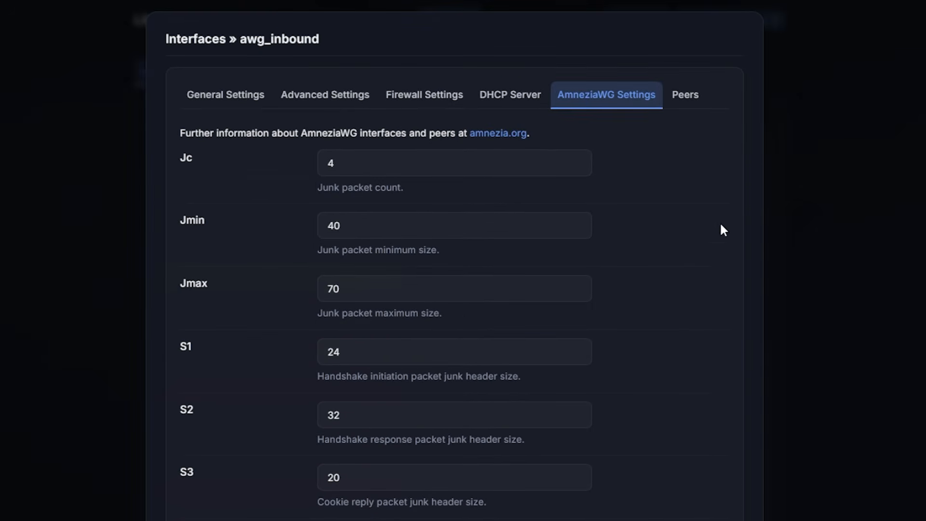
- Open the peer "my phone" of awg_inbound for editing and generate a new key pair for it
{"action": "left_click", "coordinate": [689, 98]}
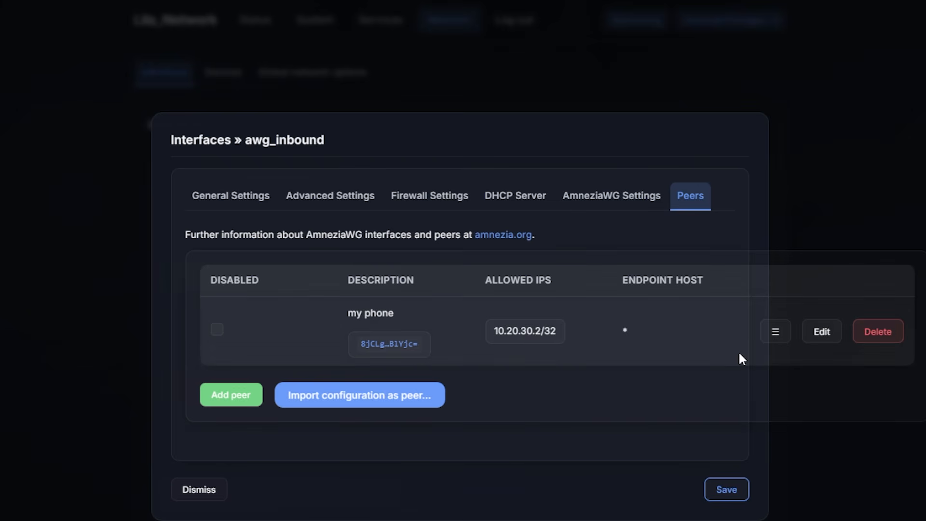
{"action": "left_click", "coordinate": [828, 337]}
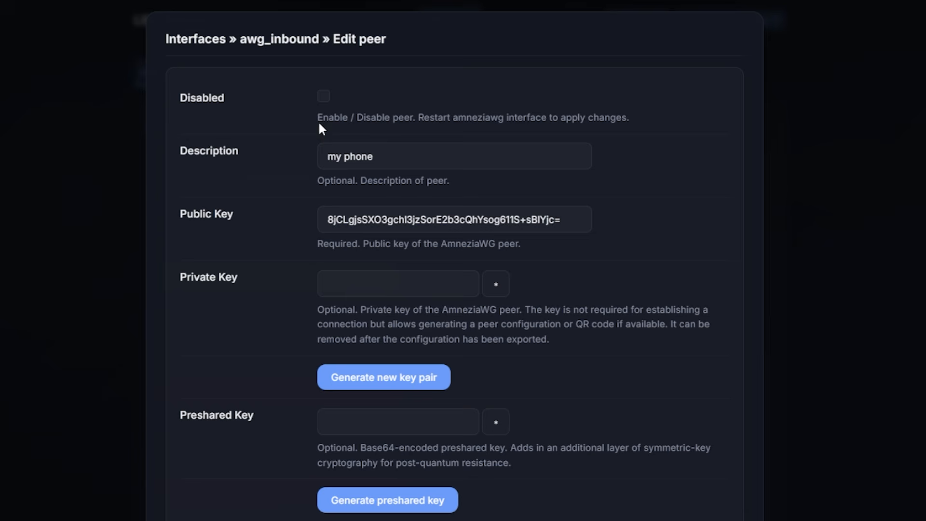
{"action": "left_click", "coordinate": [416, 381]}
{"action": "left_click", "coordinate": [415, 380]}
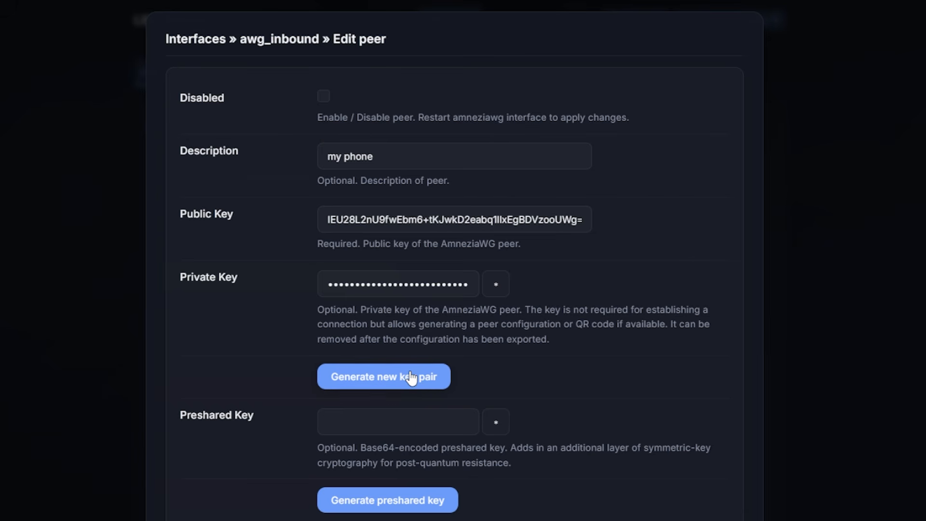
{"action": "left_click", "coordinate": [415, 380]}
{"action": "scroll", "coordinate": [558, 330], "scroll_direction": "down", "scroll_amount": 5}
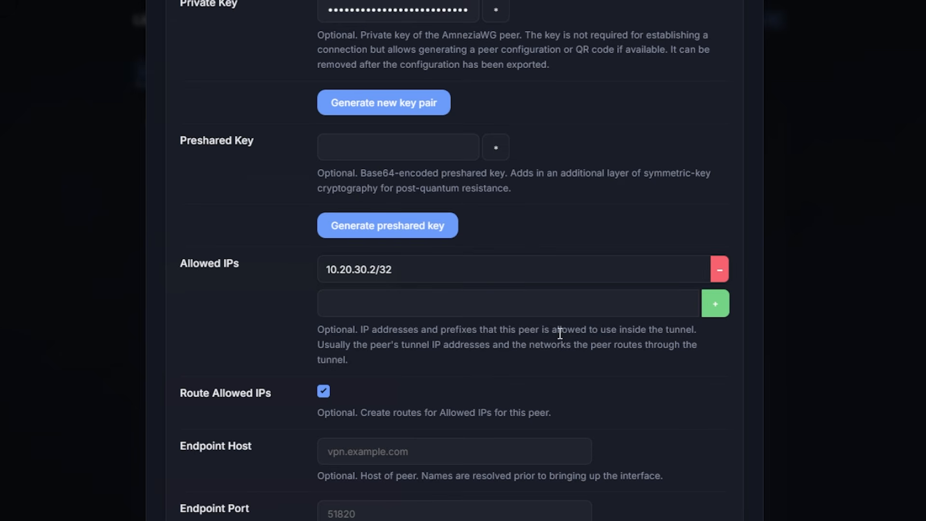
{"action": "scroll", "coordinate": [682, 411], "scroll_direction": "down", "scroll_amount": 3}
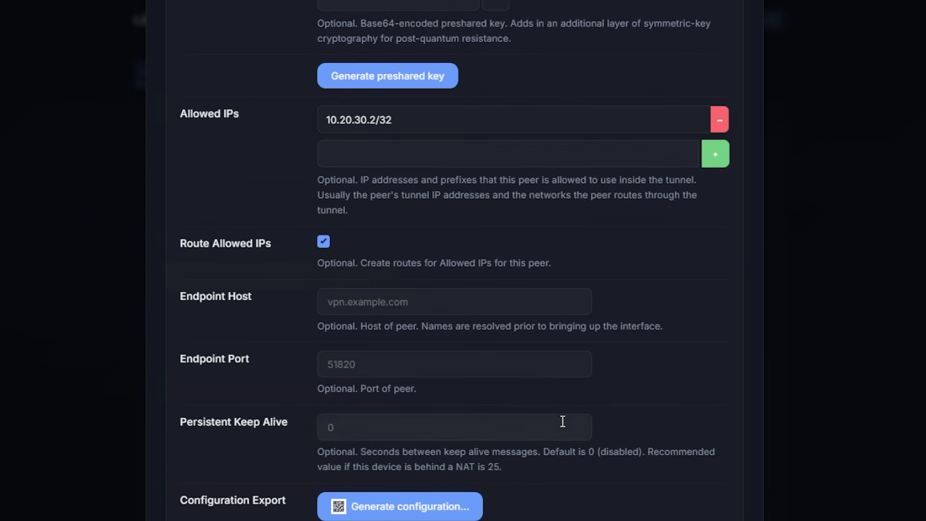
- Review the settings of the peer "my phone", save the awg_inbound interface and apply the changes
{"action": "scroll", "coordinate": [575, 420], "scroll_direction": "up", "scroll_amount": 8}
{"action": "scroll", "coordinate": [626, 365], "scroll_direction": "down", "scroll_amount": 8}
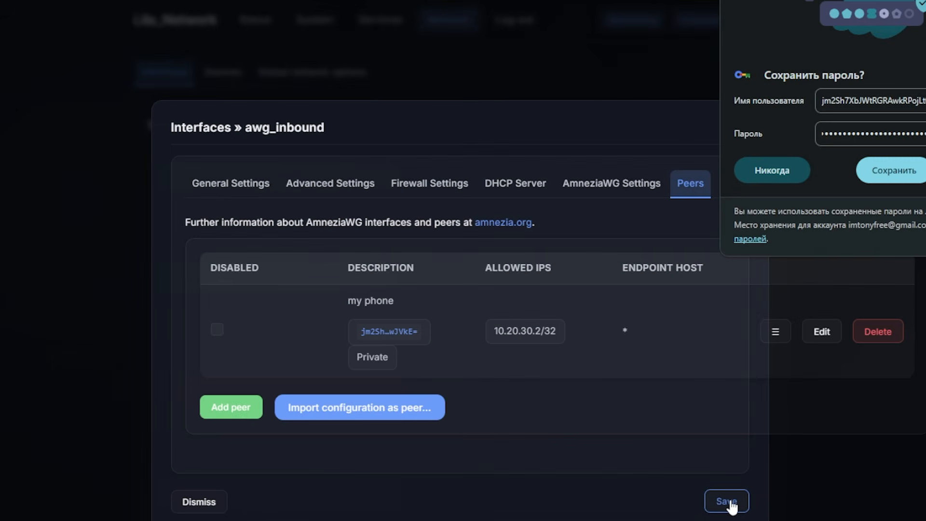
{"action": "left_click", "coordinate": [734, 498]}
{"action": "left_click", "coordinate": [598, 448]}
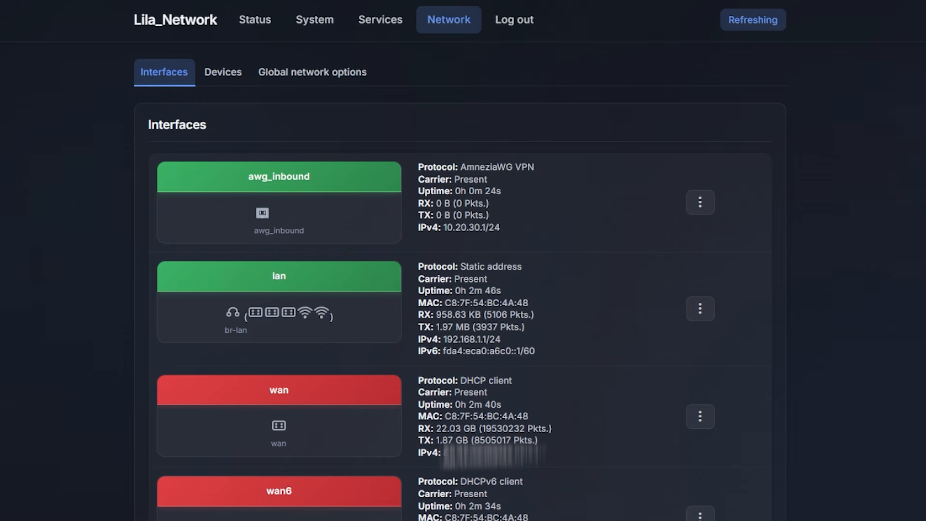
- Switch to the router terminal and run the pasted uci commands defining firewall rule allow_awg_inbound: ACCEPT IPv4 UDP from wan to port 51823
{"action": "key", "text": "alt+Tab"}
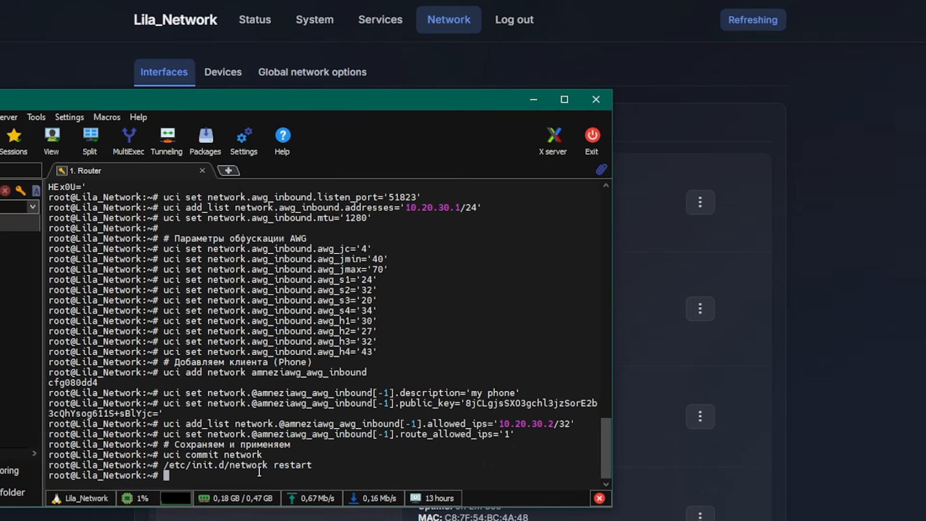
{"action": "right_click", "coordinate": [223, 482]}
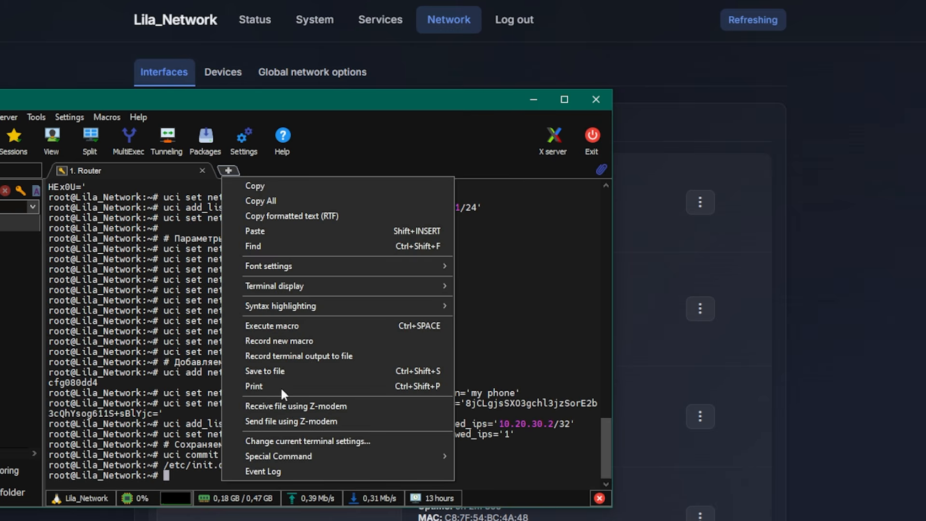
{"action": "left_click", "coordinate": [271, 231]}
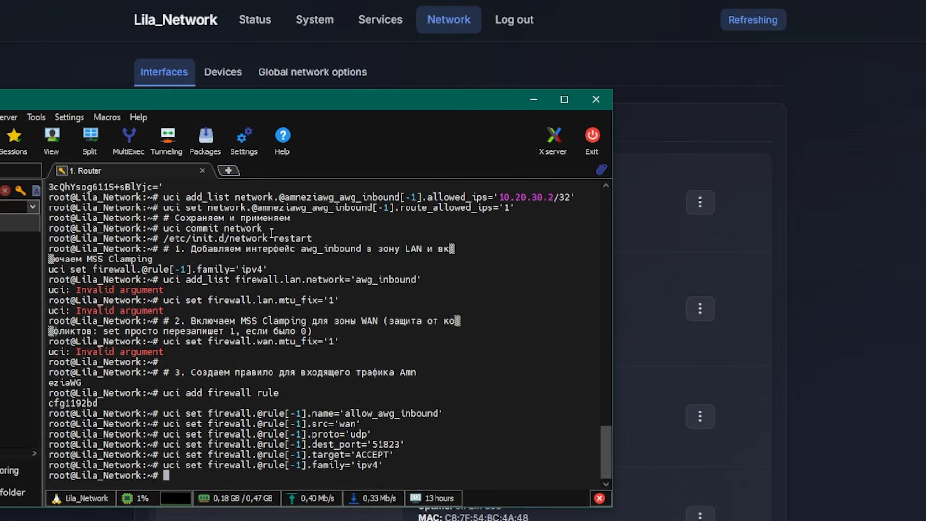
- Run the pasted terminal commands "uci commit firewall" and "/etc/init.d/firewall restart" on the router
{"action": "key", "text": "alt+Tab"}
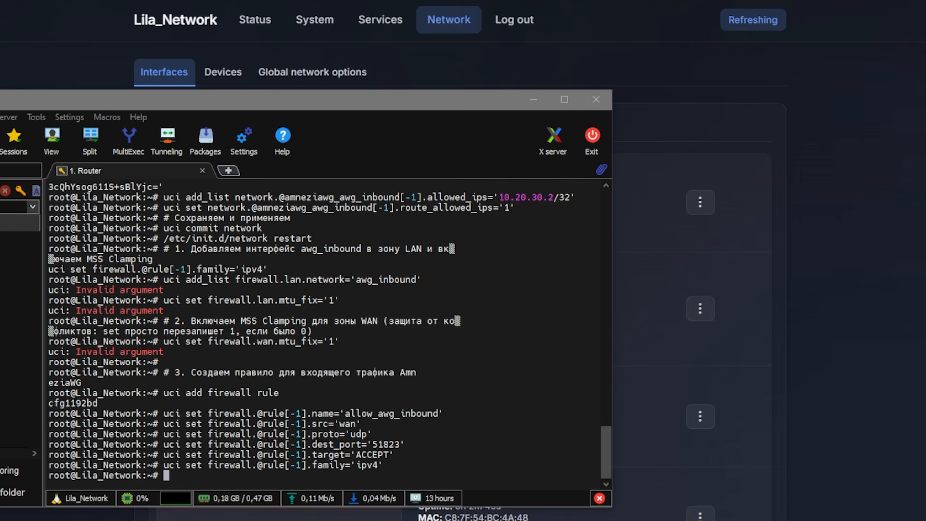
{"action": "right_click", "coordinate": [209, 471]}
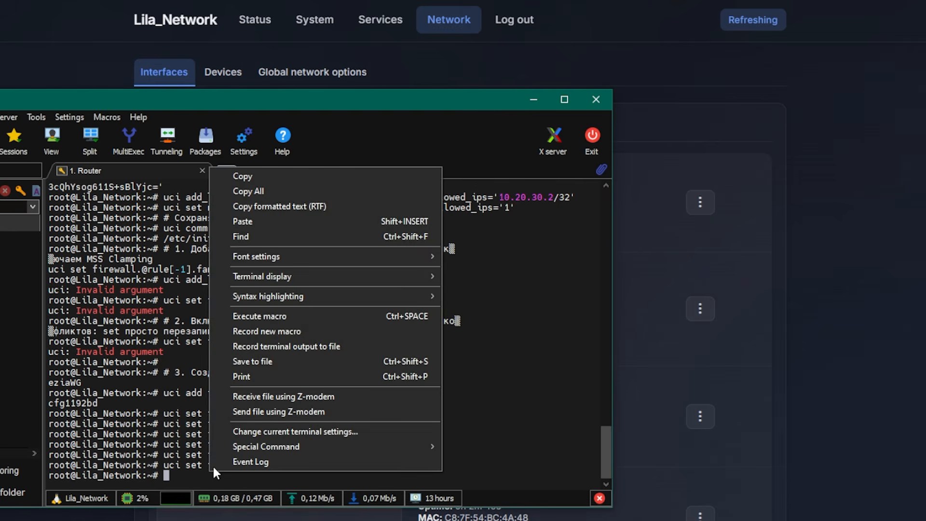
{"action": "left_click", "coordinate": [277, 221]}
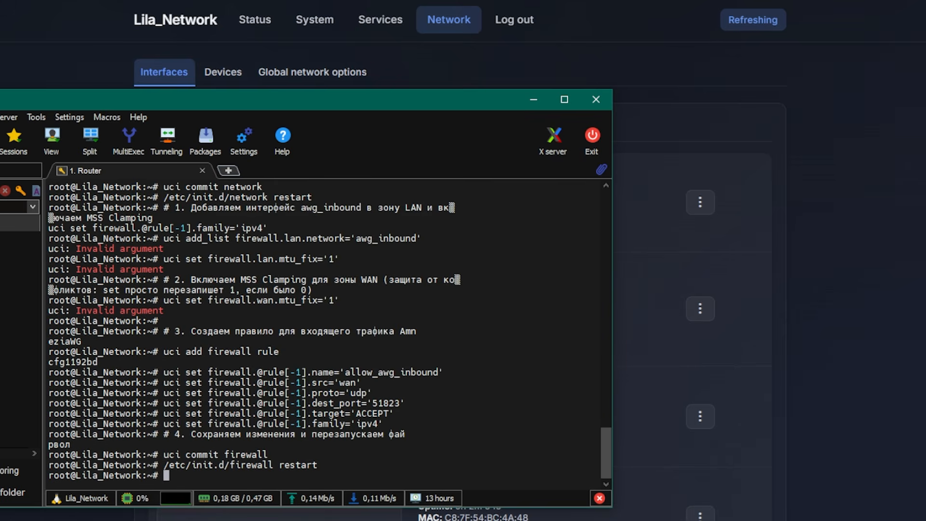
- Return to the router's web interface and examine the allow_awg_inbound entry in the firewall traffic rules
{"action": "left_click", "coordinate": [873, 331]}
{"action": "mouse_move", "coordinate": [478, 37]}
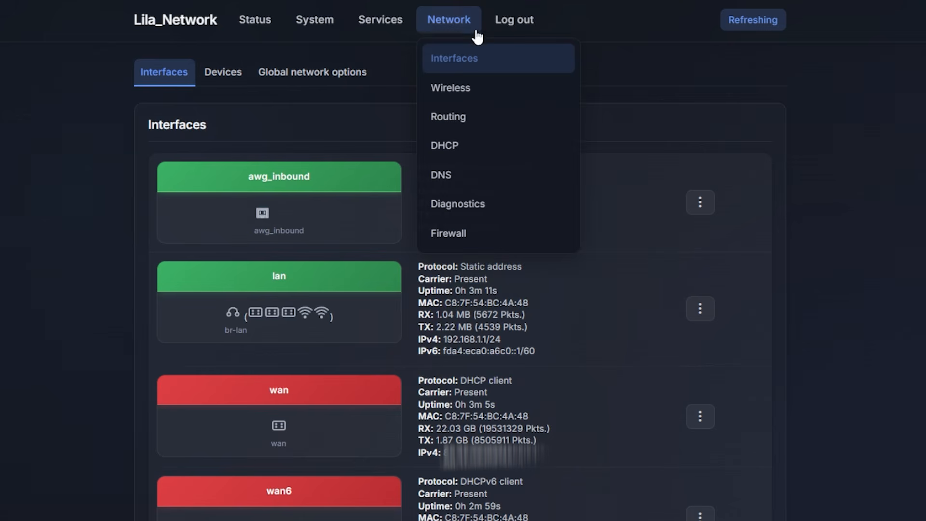
{"action": "left_click", "coordinate": [477, 232]}
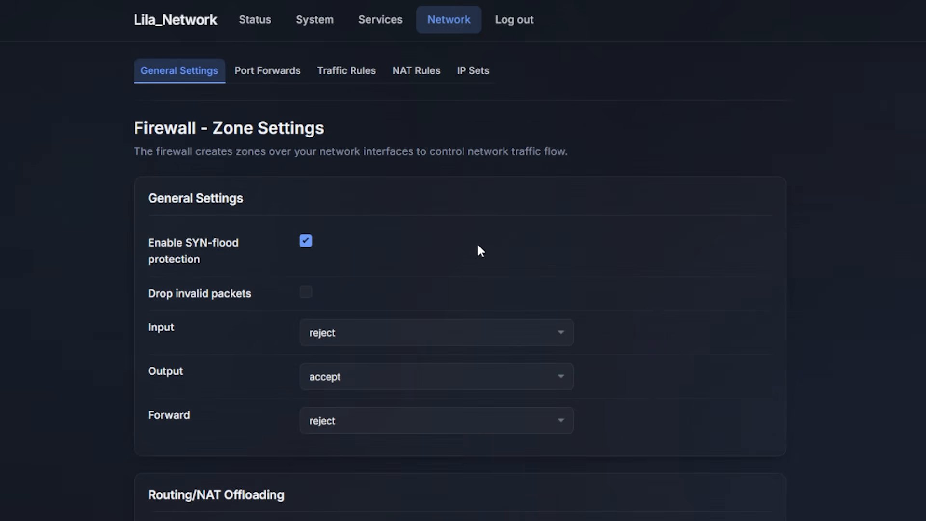
{"action": "left_click", "coordinate": [332, 73]}
{"action": "scroll", "coordinate": [627, 239], "scroll_direction": "down", "scroll_amount": 15}
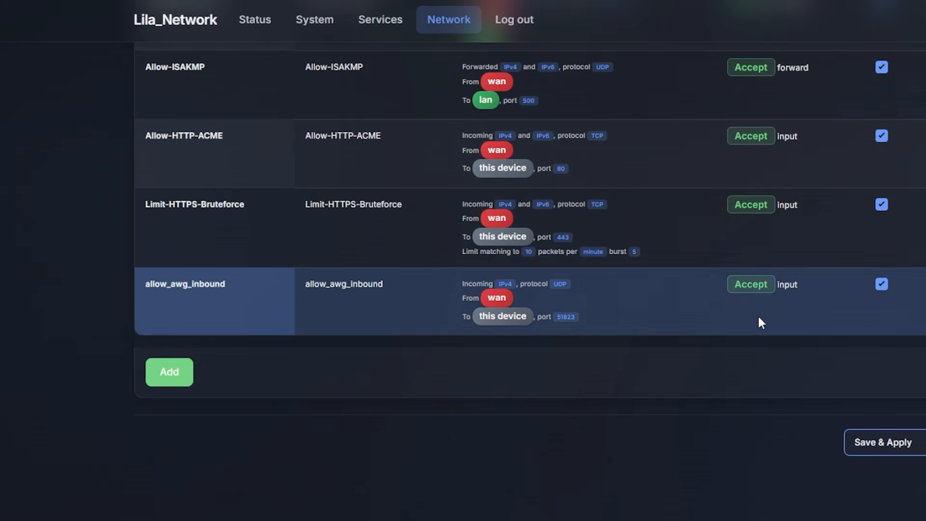
{"action": "left_click", "coordinate": [675, 299]}
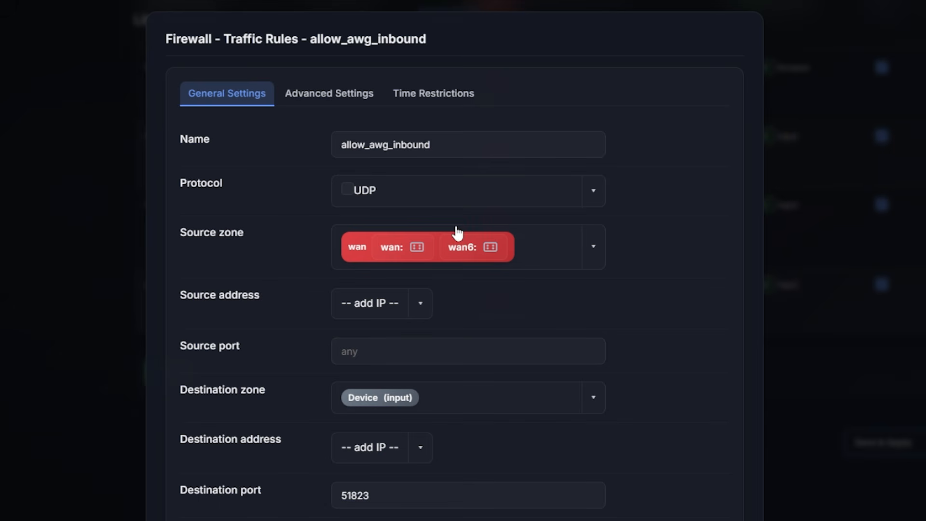
{"action": "scroll", "coordinate": [481, 354], "scroll_direction": "down", "scroll_amount": 1}
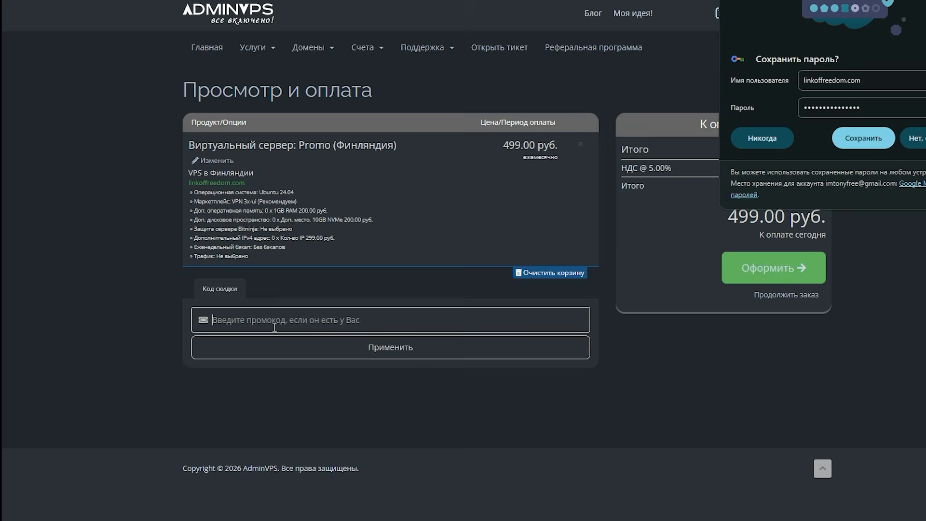
- Enter the promo code FREEDOM for the AdminVPS server order and accept the browser's password-saving prompt
{"action": "type", "text": "FREEDOM"}
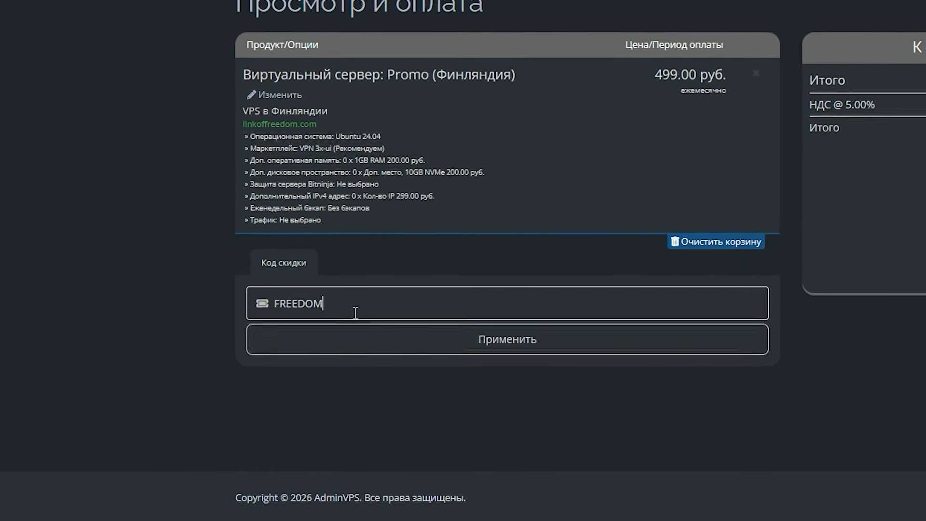
{"action": "left_click_drag", "start_coordinate": [397, 295], "coordinate": [242, 297]}
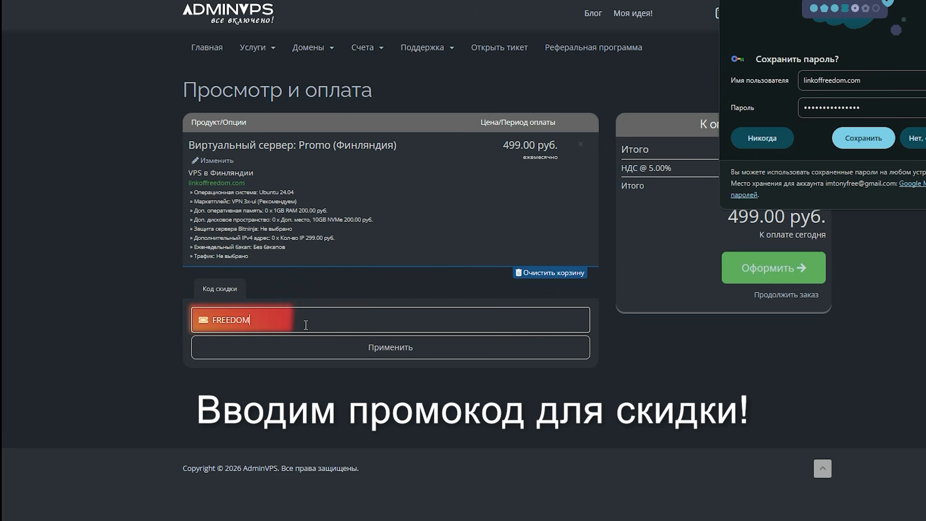
{"action": "left_click", "coordinate": [873, 137]}
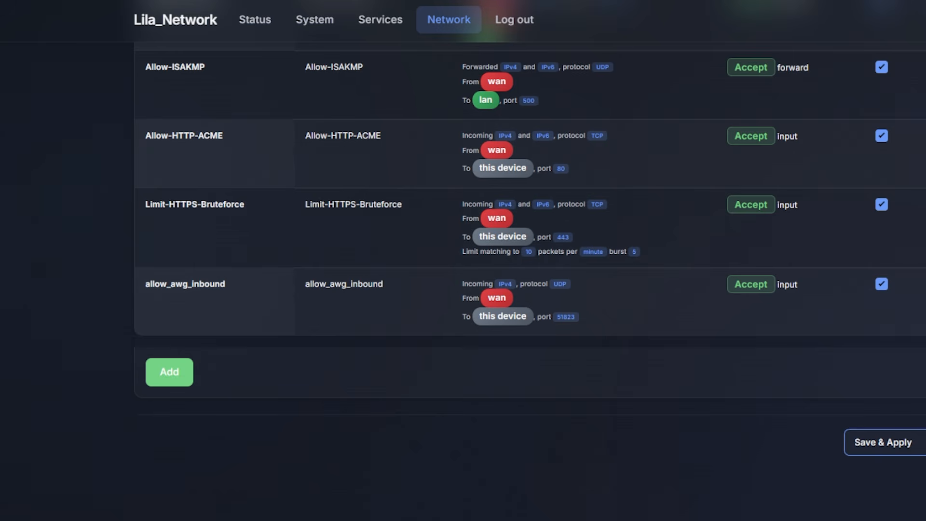
- In the router terminal, add awg_inbound to podkop.settings.source_network_interfaces, commit podkop and restart its service with the pasted commands
{"action": "key", "text": "alt+Tab"}
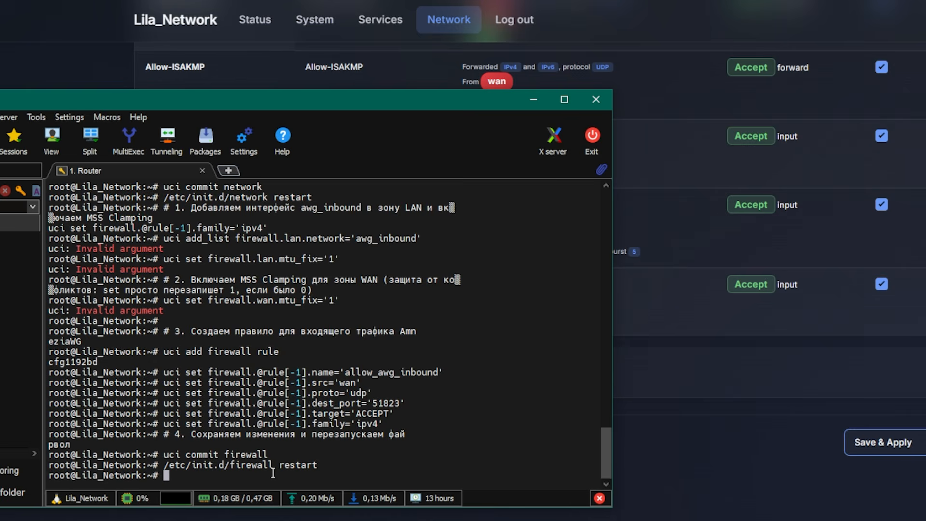
{"action": "right_click", "coordinate": [257, 470]}
{"action": "left_click", "coordinate": [292, 222]}
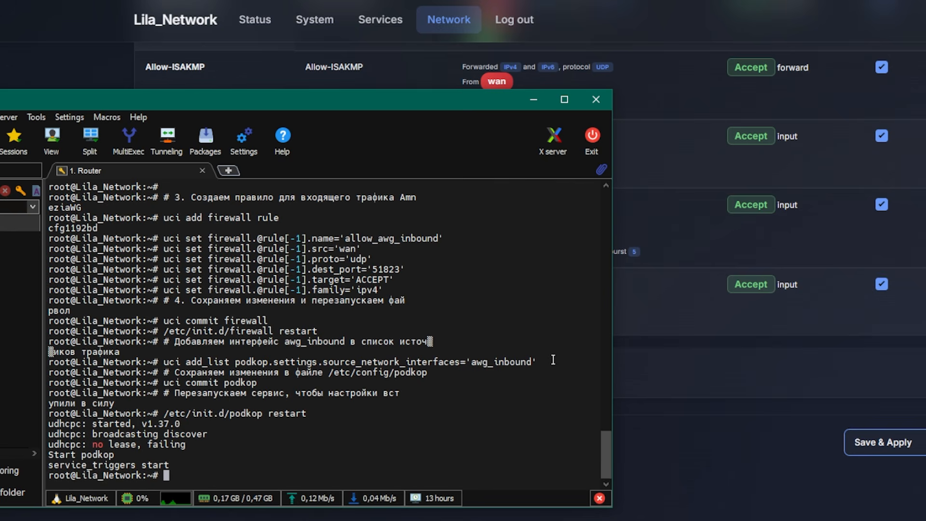
- Return to the router's web interface and open the Podkop service page
{"action": "left_click", "coordinate": [635, 217]}
{"action": "mouse_move", "coordinate": [404, 36]}
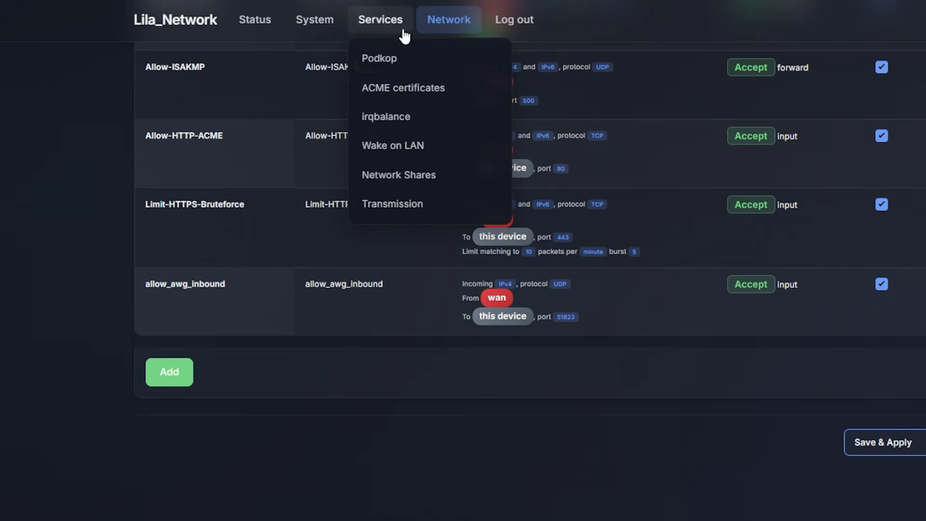
{"action": "left_click", "coordinate": [396, 59]}
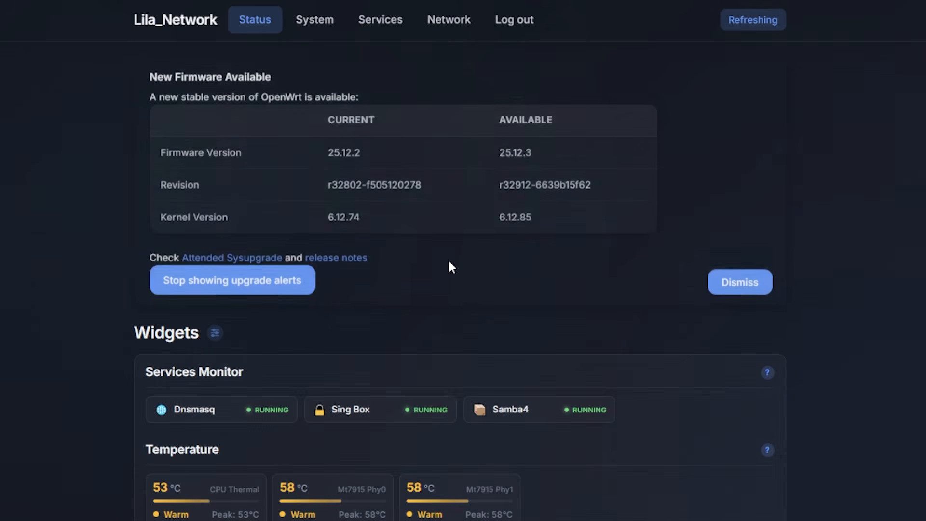
- Open the awg_inbound interface for editing from the router's network interfaces and bring up its peer list
{"action": "left_click", "coordinate": [449, 19]}
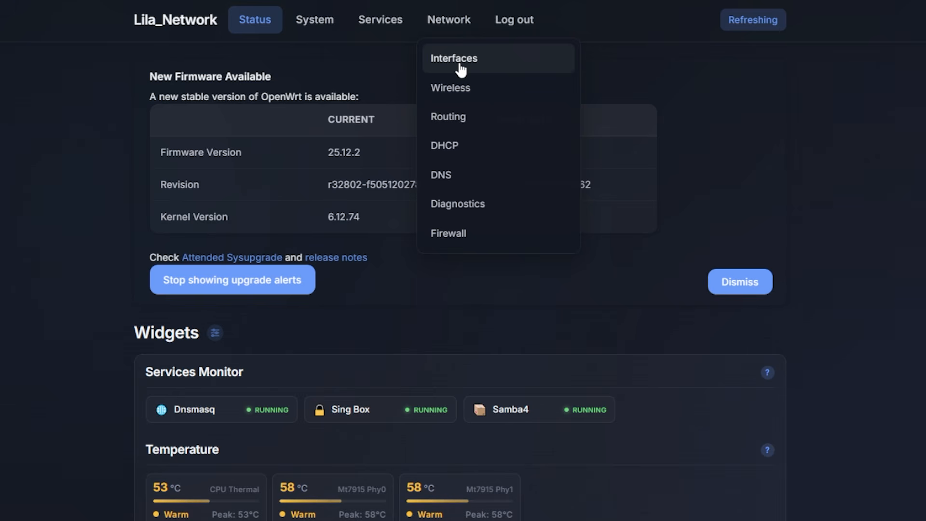
{"action": "left_click", "coordinate": [461, 69]}
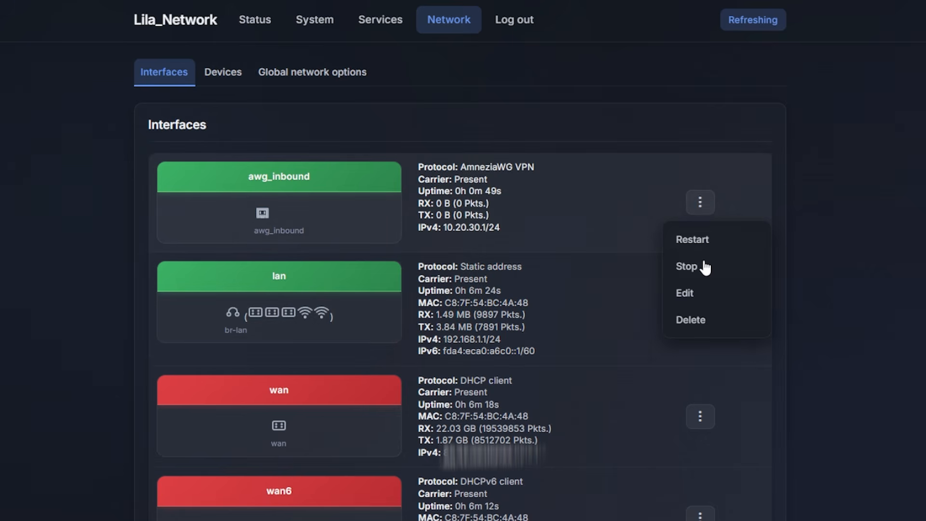
{"action": "left_click", "coordinate": [713, 293]}
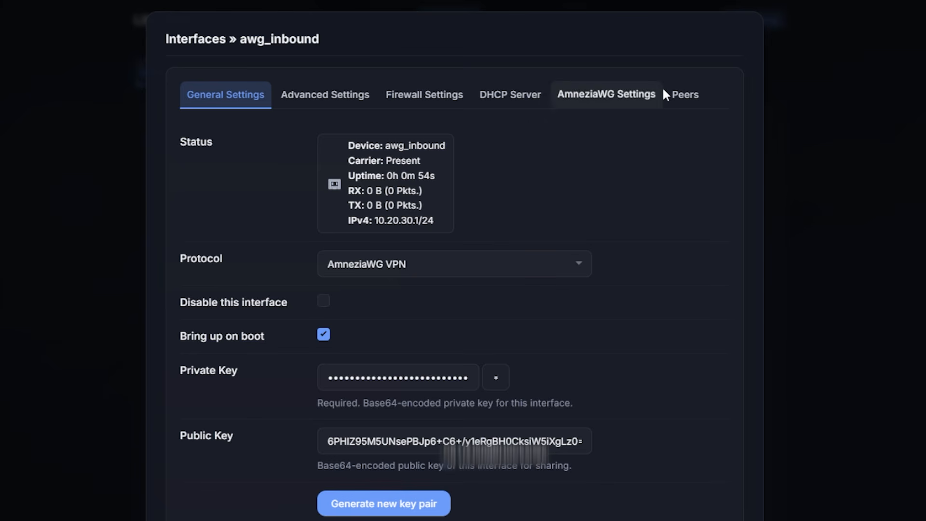
{"action": "scroll", "coordinate": [640, 250], "scroll_direction": "down", "scroll_amount": 5}
{"action": "scroll", "coordinate": [672, 194], "scroll_direction": "up", "scroll_amount": 5}
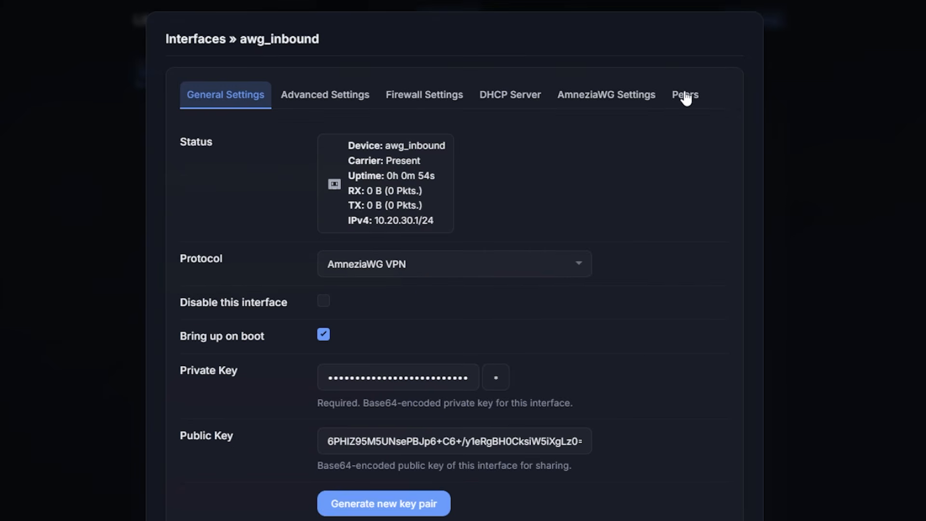
{"action": "left_click", "coordinate": [684, 95]}
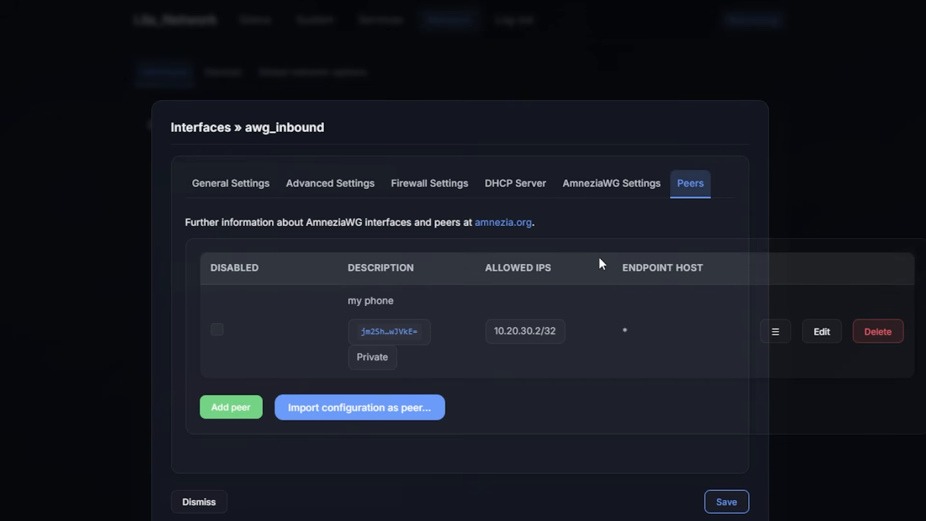
- Open the peer "my phone" for editing and generate its configuration export
{"action": "left_click", "coordinate": [818, 338]}
{"action": "scroll", "coordinate": [579, 331], "scroll_direction": "down", "scroll_amount": 8}
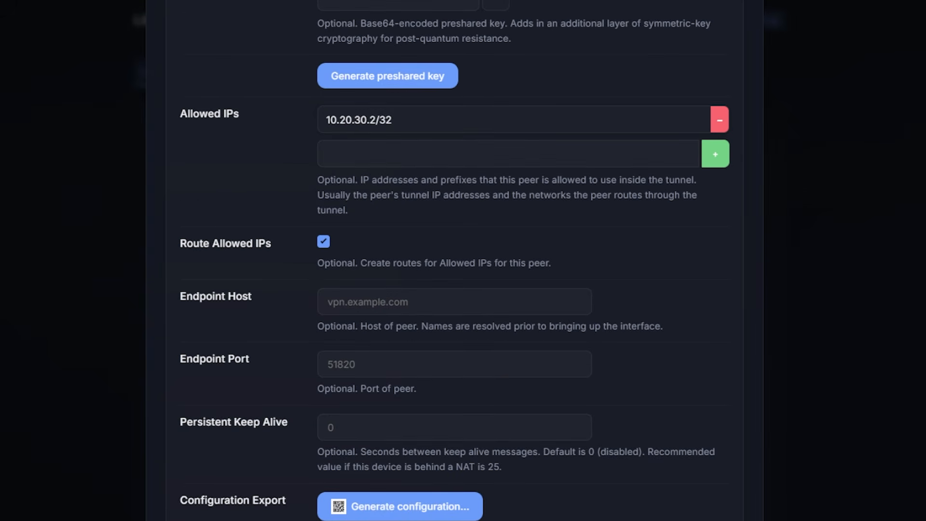
{"action": "left_click", "coordinate": [429, 507]}
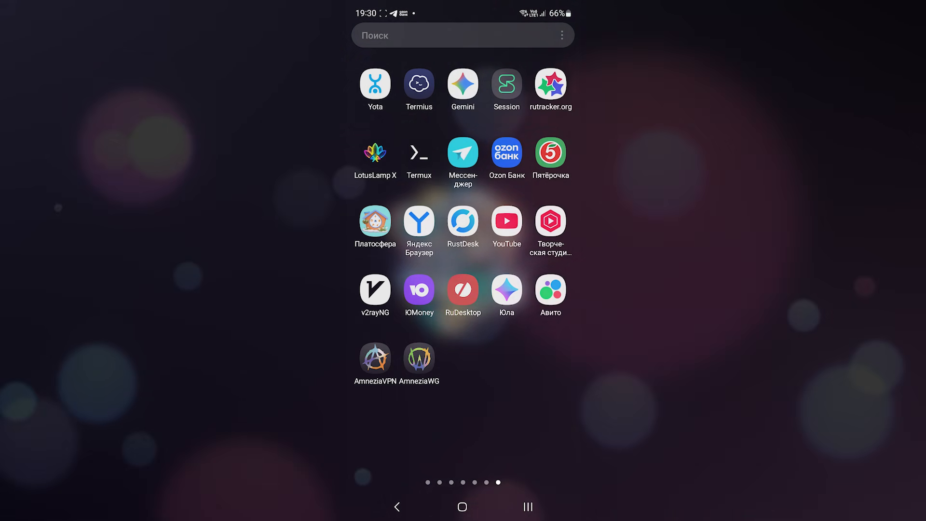
- In the phone's AmneziaWG app, import a tunnel from the QR code under the name "router" and turn it on
{"action": "left_click", "coordinate": [418, 358]}
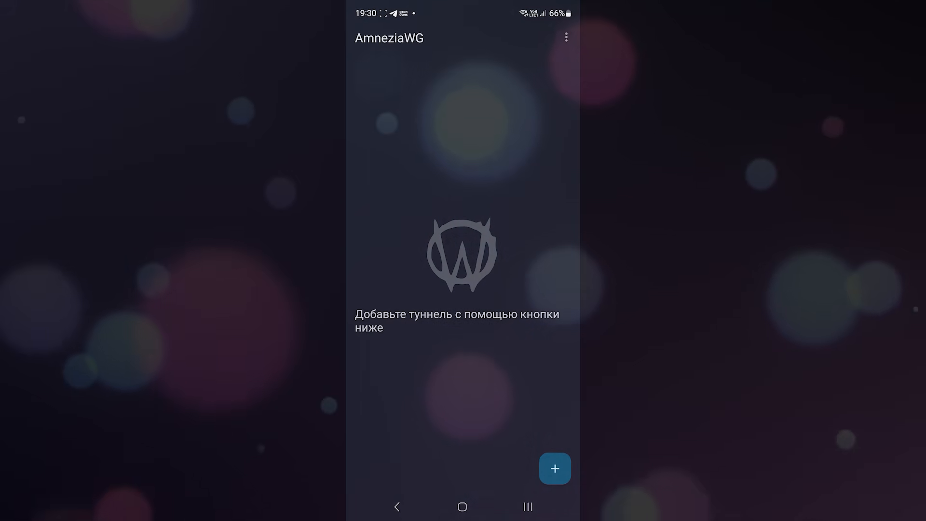
{"action": "left_click", "coordinate": [555, 468]}
{"action": "left_click", "coordinate": [428, 381]}
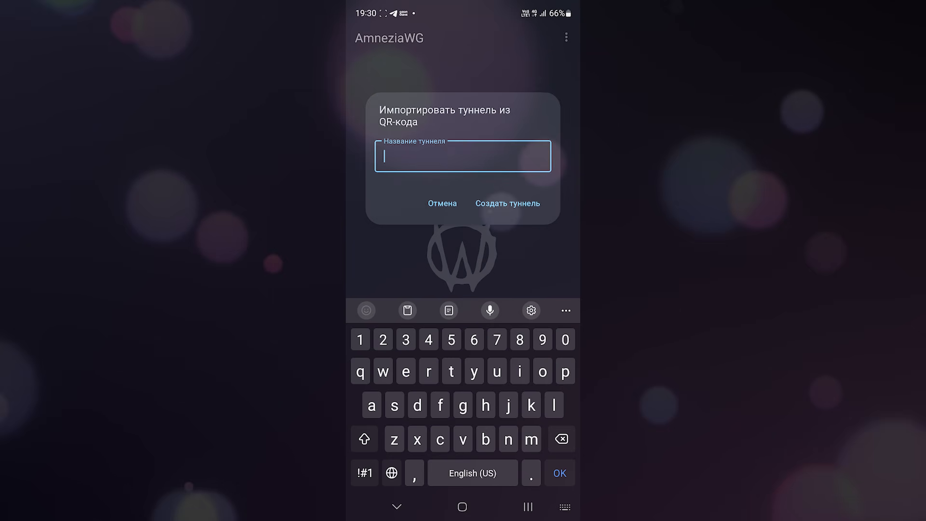
{"action": "type", "text": "router"}
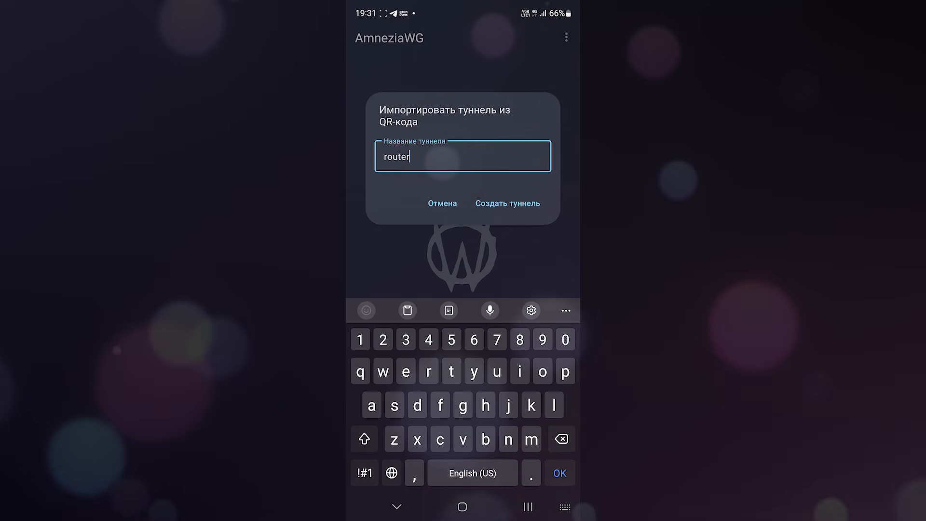
{"action": "left_click", "coordinate": [508, 203]}
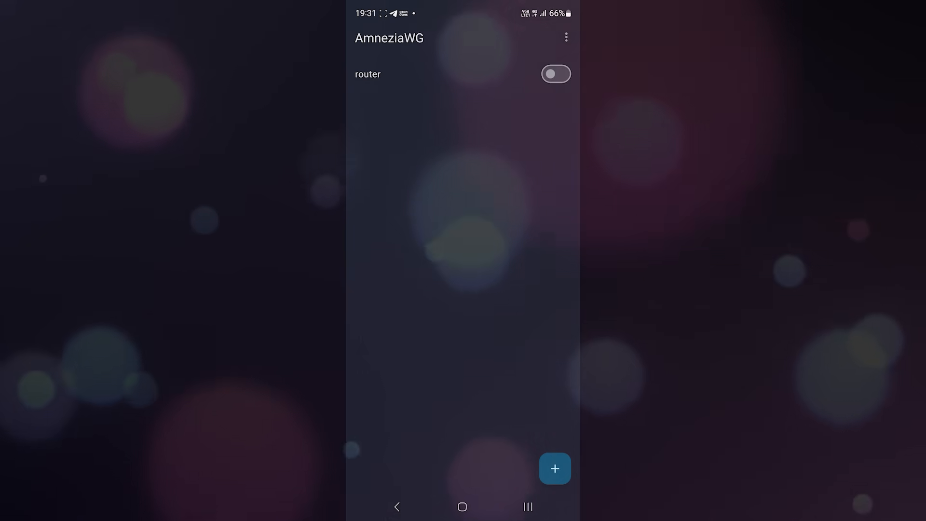
{"action": "left_click", "coordinate": [556, 74]}
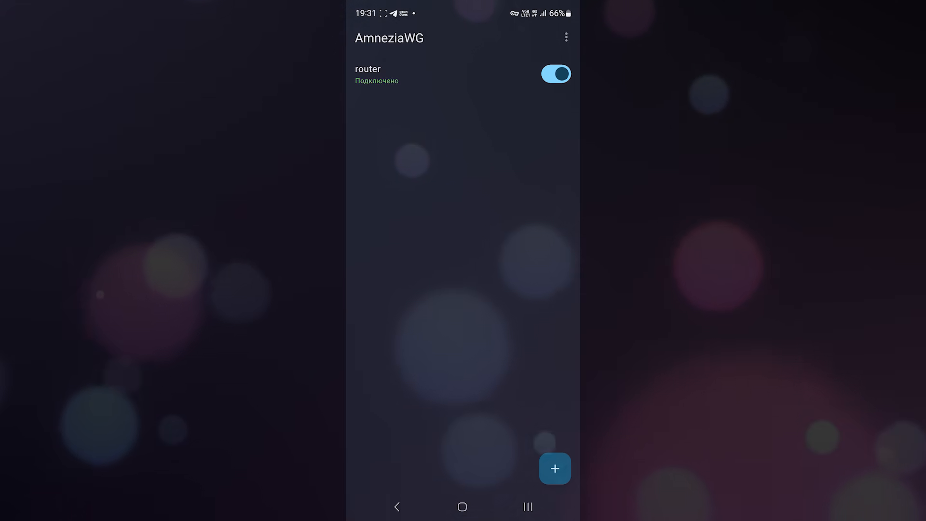
- Switch to Yandex Browser on the phone and check the router's status page at 192.168.1.1 through the tunnel
{"action": "left_click", "coordinate": [462, 506]}
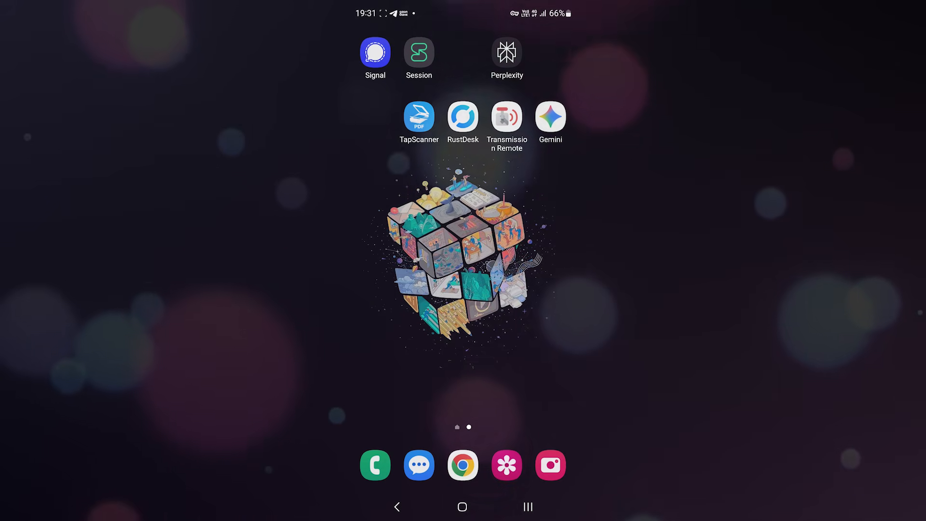
{"action": "left_click_drag", "start_coordinate": [463, 376], "coordinate": [463, 193]}
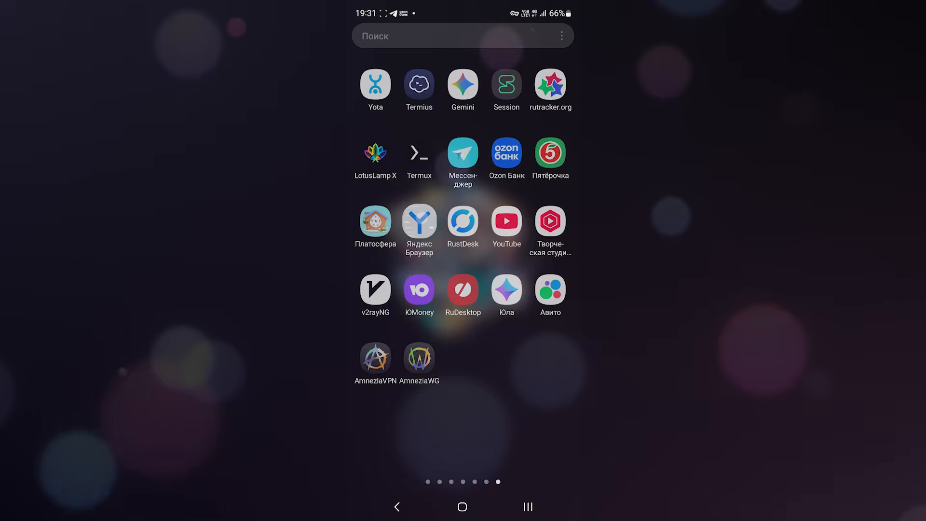
{"action": "left_click", "coordinate": [419, 221]}
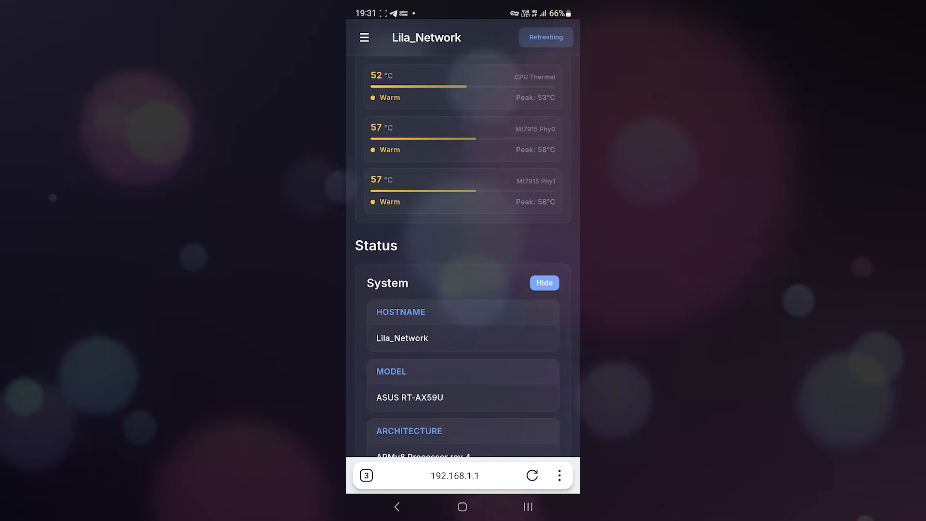
- Review the service, temperature and system details on the home router's status page on the phone
{"action": "scroll", "coordinate": [463, 242], "scroll_direction": "up", "scroll_amount": 4}
{"action": "scroll", "coordinate": [464, 242], "scroll_direction": "down", "scroll_amount": 12}
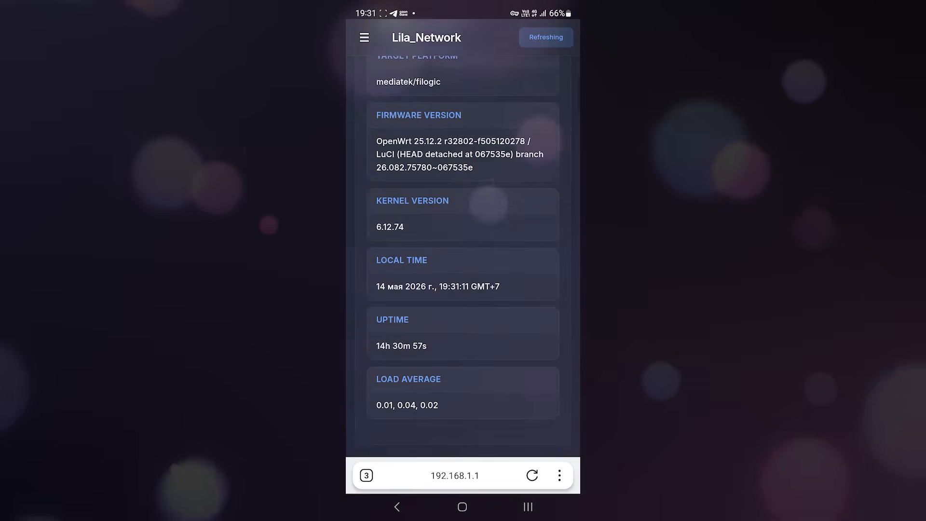
{"action": "scroll", "coordinate": [463, 242], "scroll_direction": "up", "scroll_amount": 12}
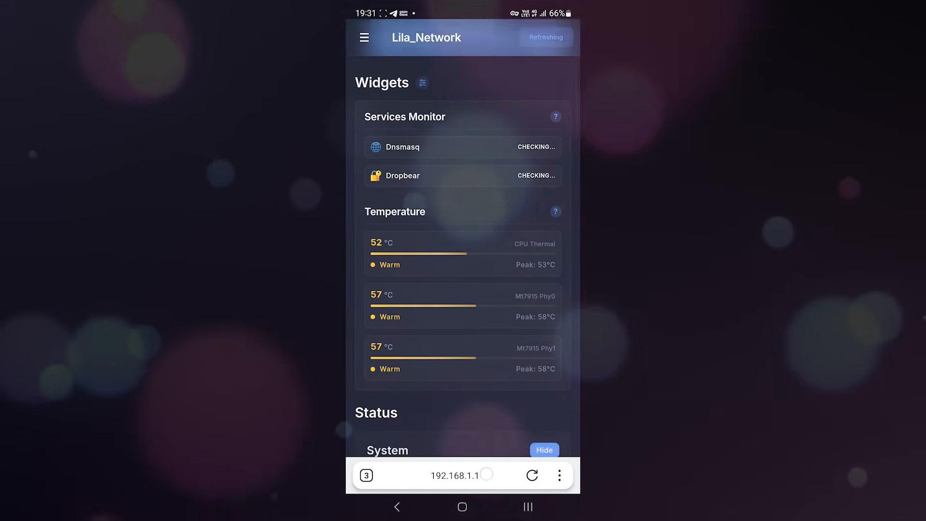
- Open YouTube in the phone's browser and test playback with the video "Вскрыл APK Яндекс Браузера: как он ищет Tor и VPN"
{"action": "left_click", "coordinate": [455, 476]}
{"action": "left_click", "coordinate": [564, 236]}
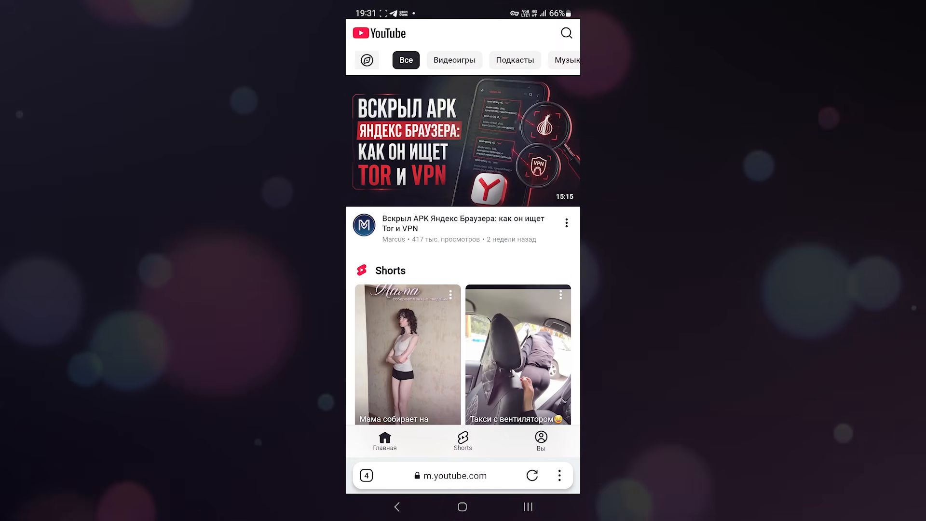
{"action": "left_click", "coordinate": [463, 144]}
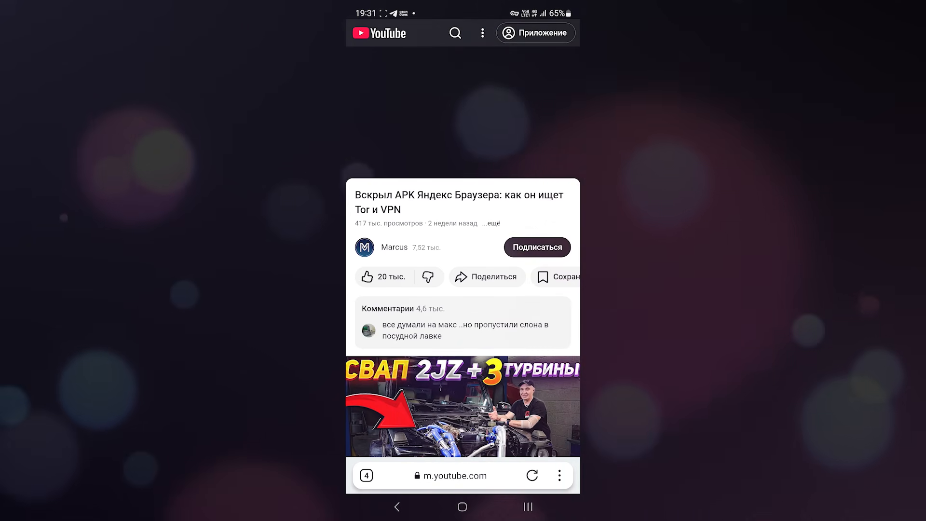
{"action": "left_click", "coordinate": [457, 166]}
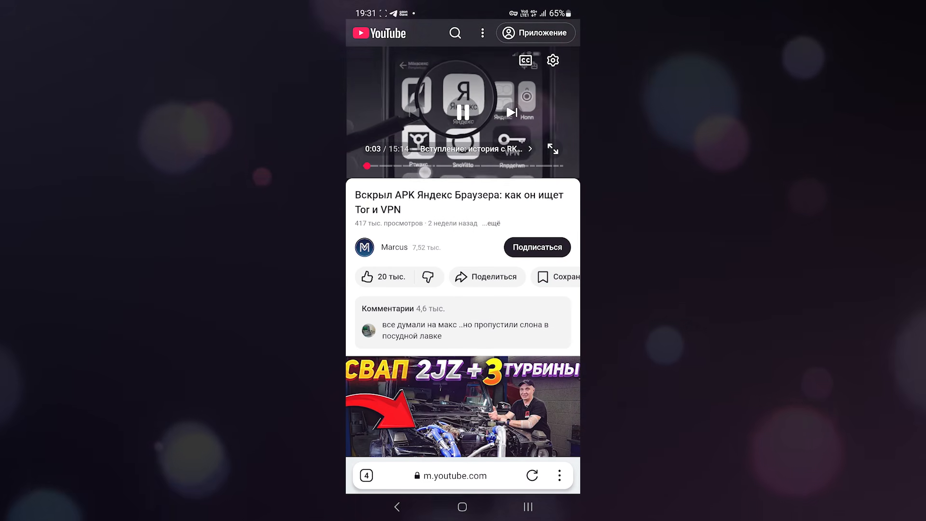
{"action": "left_click", "coordinate": [463, 112]}
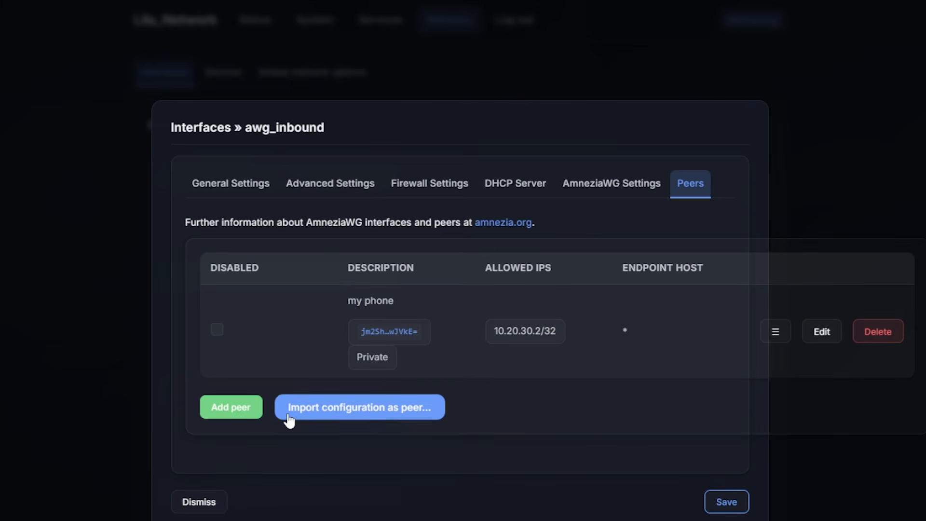
- Add a peer to the awg_inbound interface with the description travel_router and generate a new key pair for it
{"action": "left_click", "coordinate": [237, 412]}
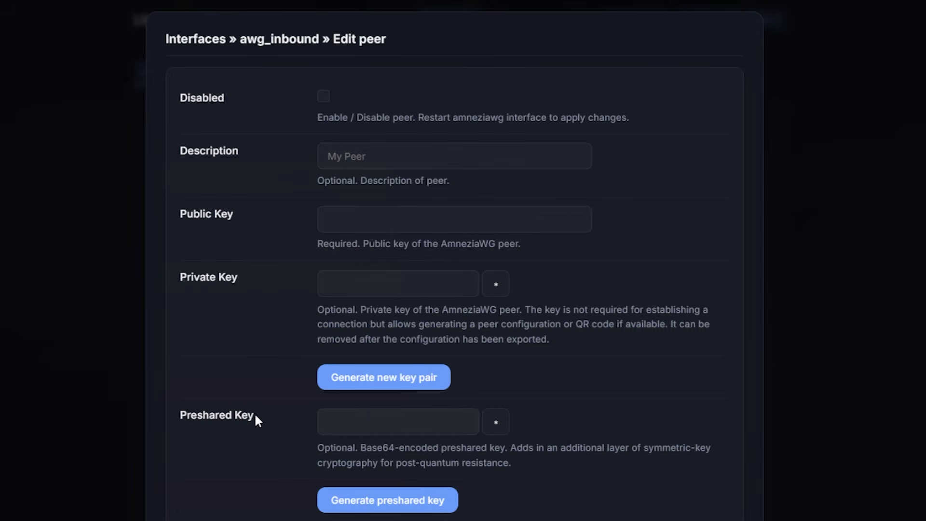
{"action": "left_click", "coordinate": [370, 153]}
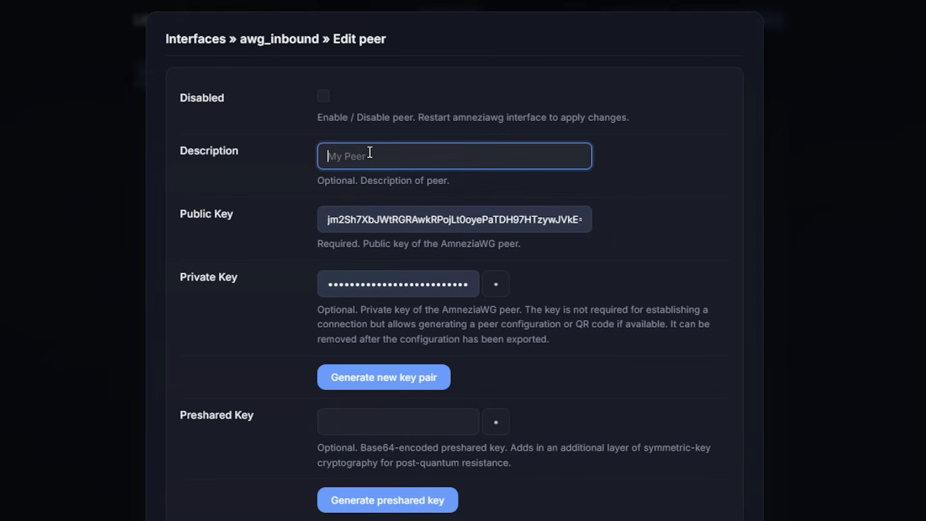
{"action": "type", "text": "travel_touter"}
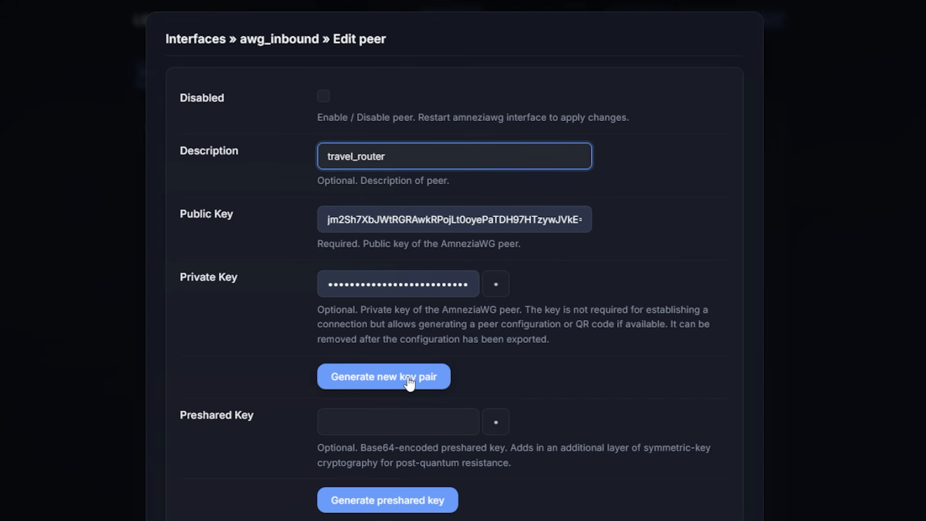
{"action": "left_click", "coordinate": [415, 384]}
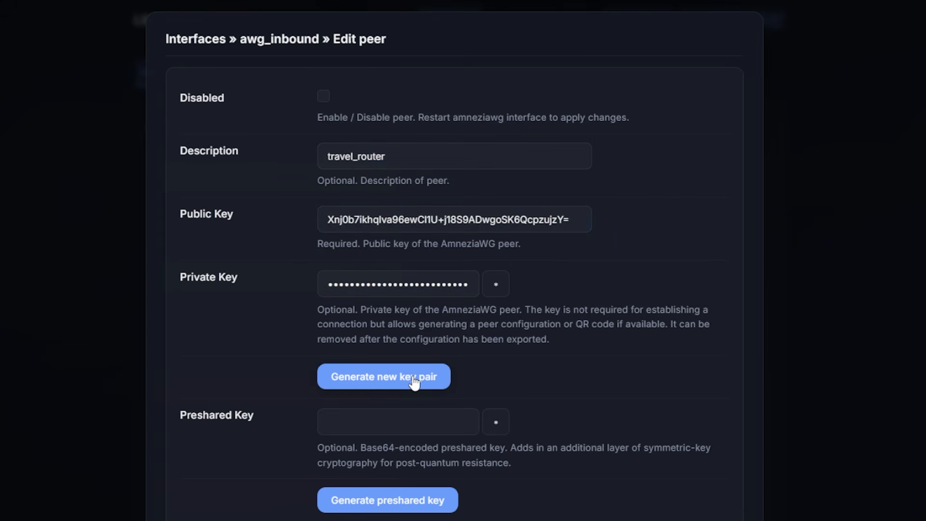
{"action": "left_click", "coordinate": [414, 383]}
{"action": "left_click", "coordinate": [415, 383]}
- Add 10.20.30.3/32 to the allowed IPs of the travel_router peer
{"action": "scroll", "coordinate": [594, 327], "scroll_direction": "down", "scroll_amount": 5}
{"action": "left_click", "coordinate": [407, 263]}
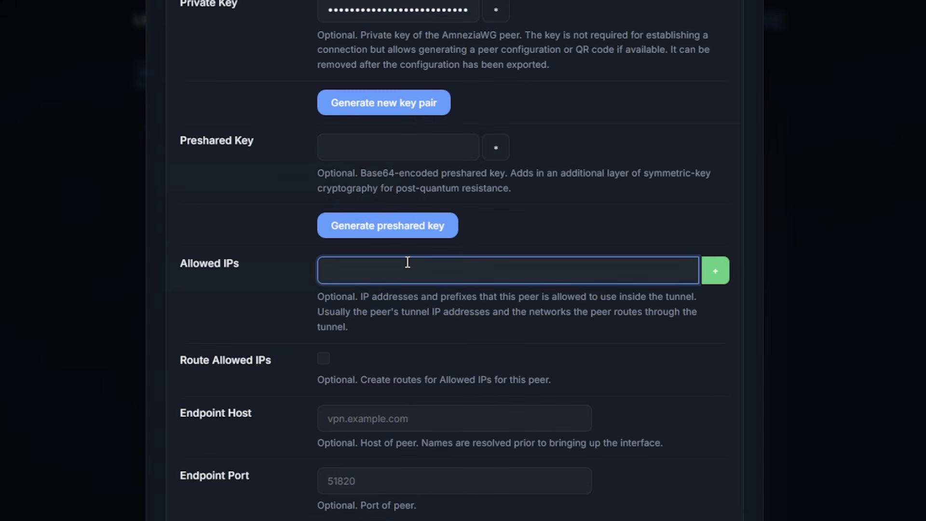
{"action": "type", "text": "10."}
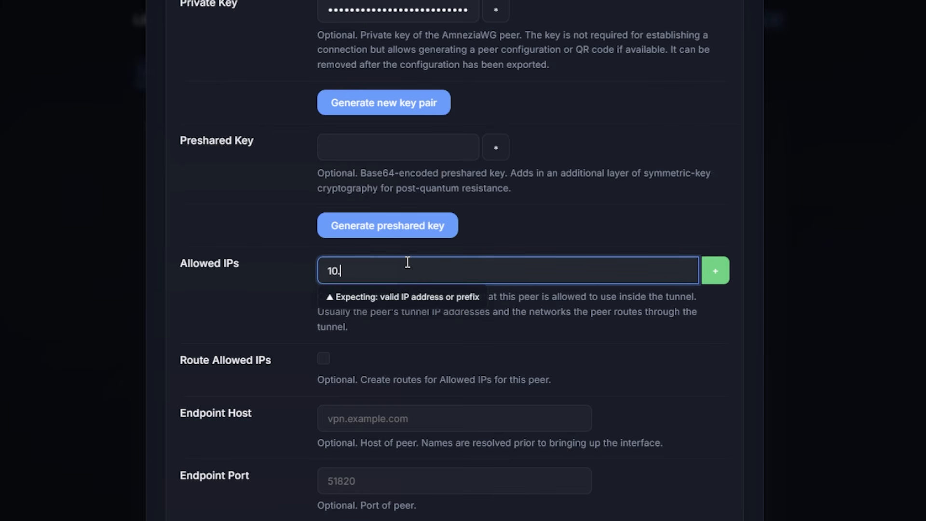
{"action": "type", "text": "20.30.3/32"}
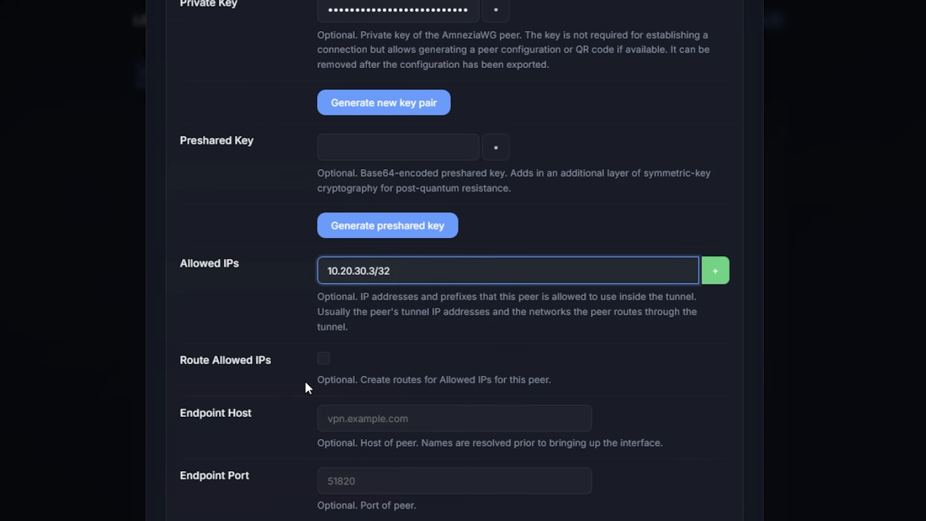
{"action": "key", "text": "Return"}
- Enable Route Allowed IPs for the travel_router peer, then save the peer and apply the awg_inbound changes
{"action": "scroll", "coordinate": [490, 372], "scroll_direction": "down", "scroll_amount": 1}
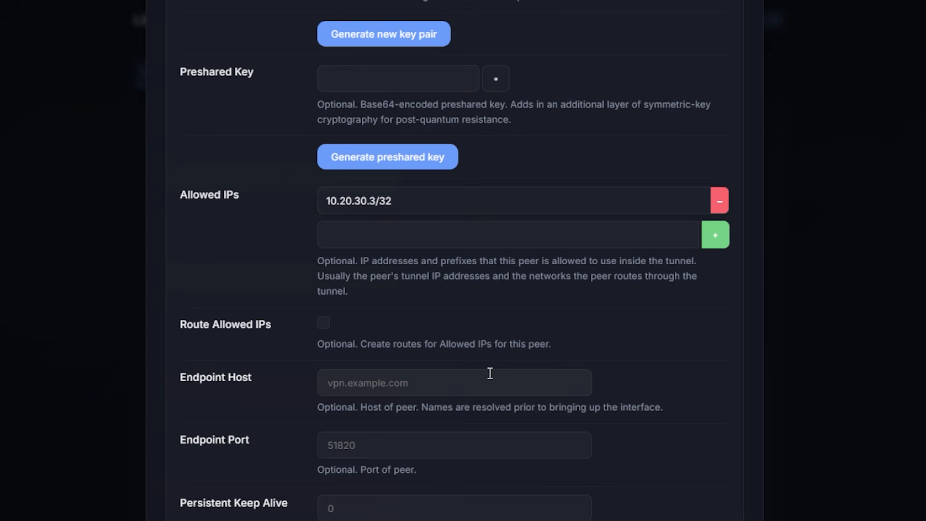
{"action": "left_click", "coordinate": [323, 323]}
{"action": "scroll", "coordinate": [571, 346], "scroll_direction": "down", "scroll_amount": 1}
{"action": "scroll", "coordinate": [571, 346], "scroll_direction": "down", "scroll_amount": 3}
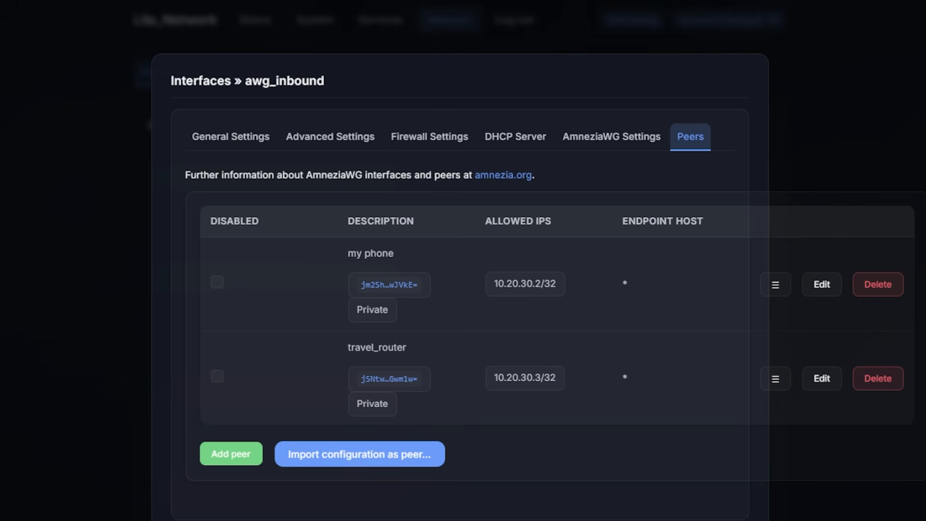
{"action": "left_click", "coordinate": [601, 443]}
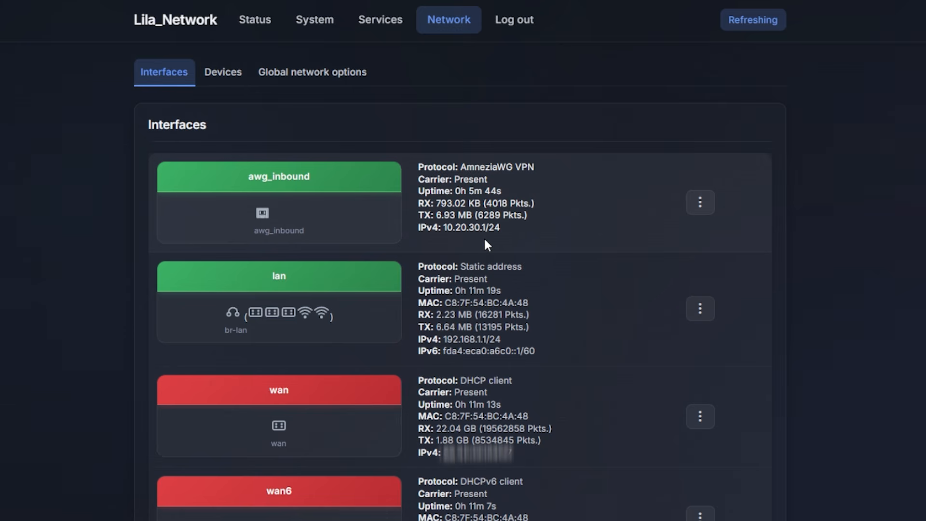
- Reopen the travel_router peer of the awg_inbound interface and generate its configuration export
{"action": "left_click", "coordinate": [700, 202]}
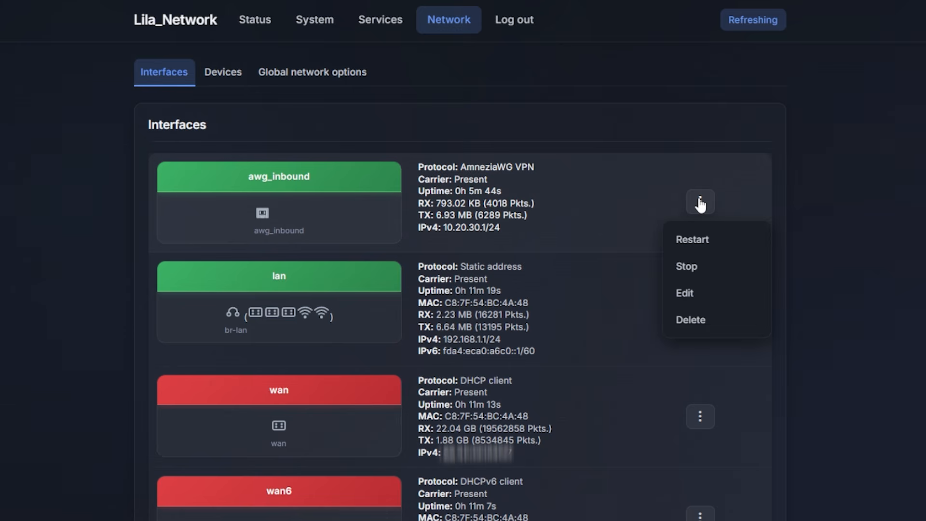
{"action": "left_click", "coordinate": [690, 289]}
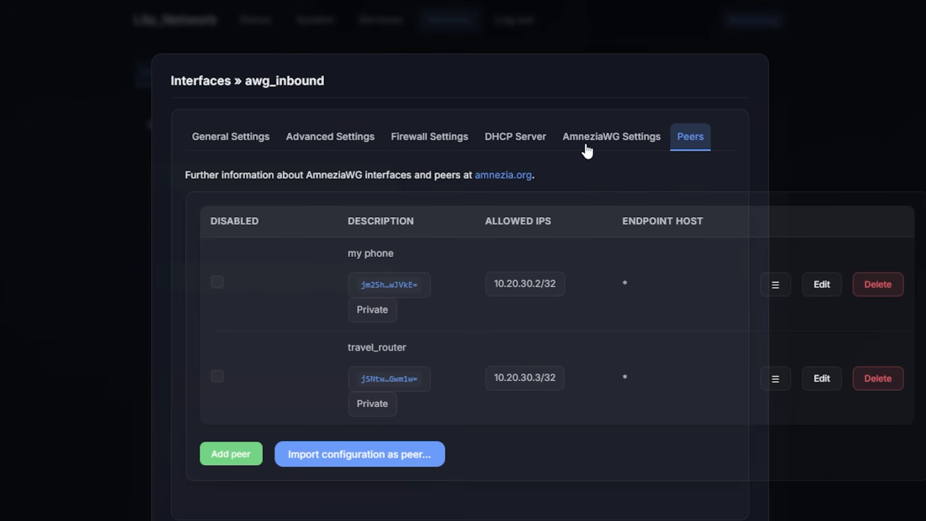
{"action": "left_click", "coordinate": [823, 382]}
{"action": "scroll", "coordinate": [627, 279], "scroll_direction": "down", "scroll_amount": 8}
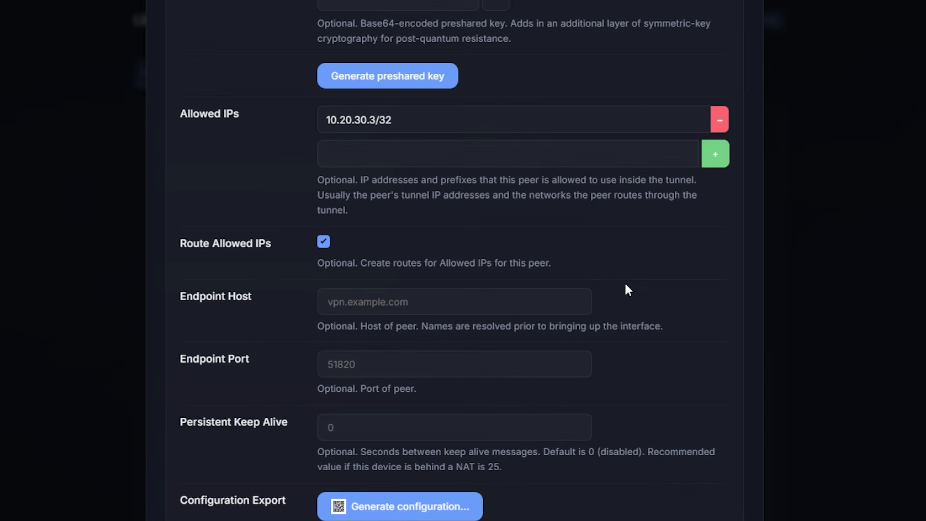
{"action": "left_click", "coordinate": [425, 506]}
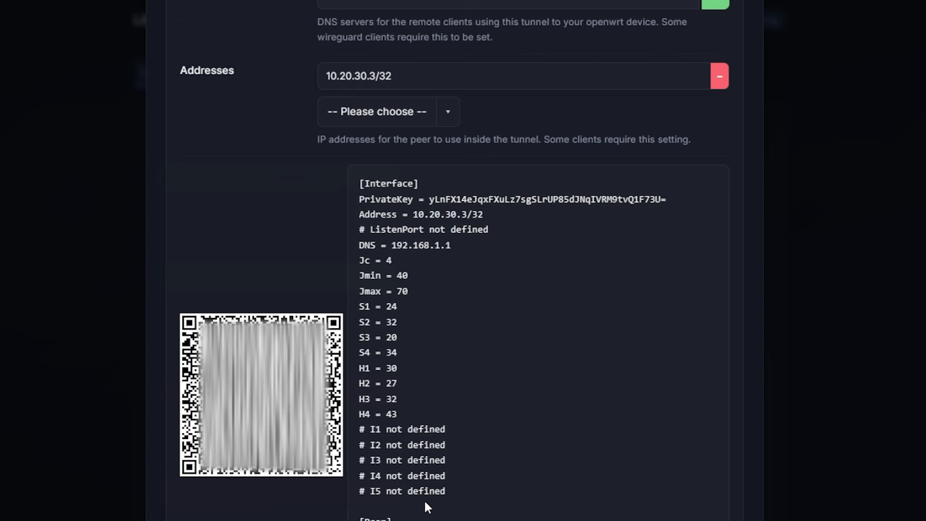
{"action": "scroll", "coordinate": [549, 300], "scroll_direction": "down", "scroll_amount": 2}
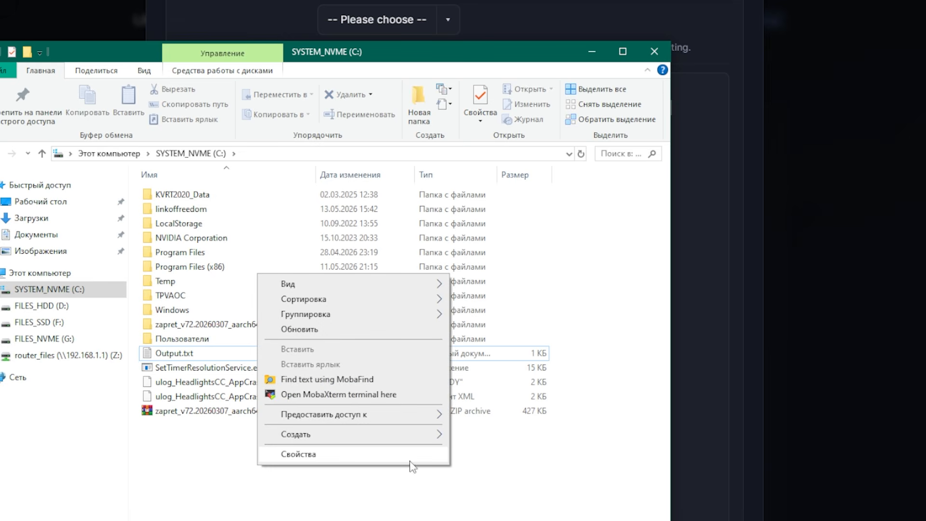
- Switch to File Explorer and create a text document named travel_router_awg.txt on the C: drive
{"action": "mouse_move", "coordinate": [414, 436]}
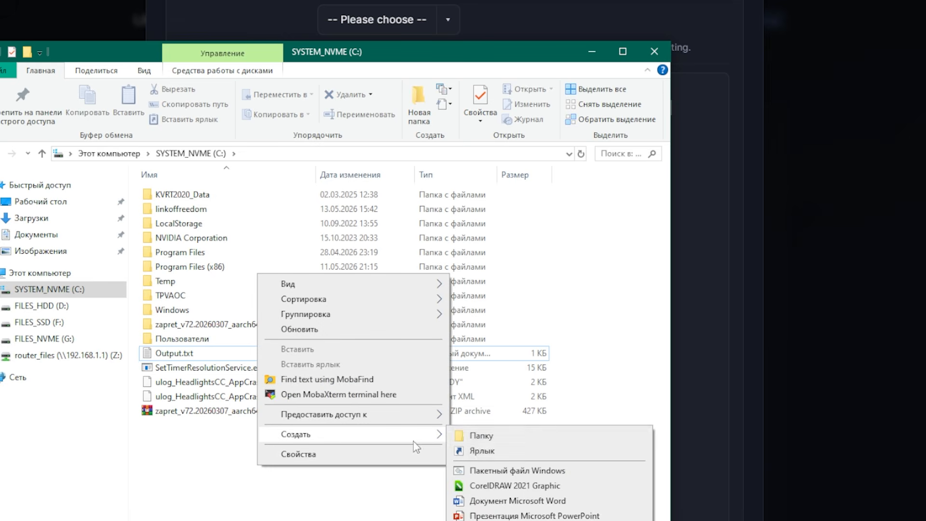
{"action": "left_click", "coordinate": [506, 520]}
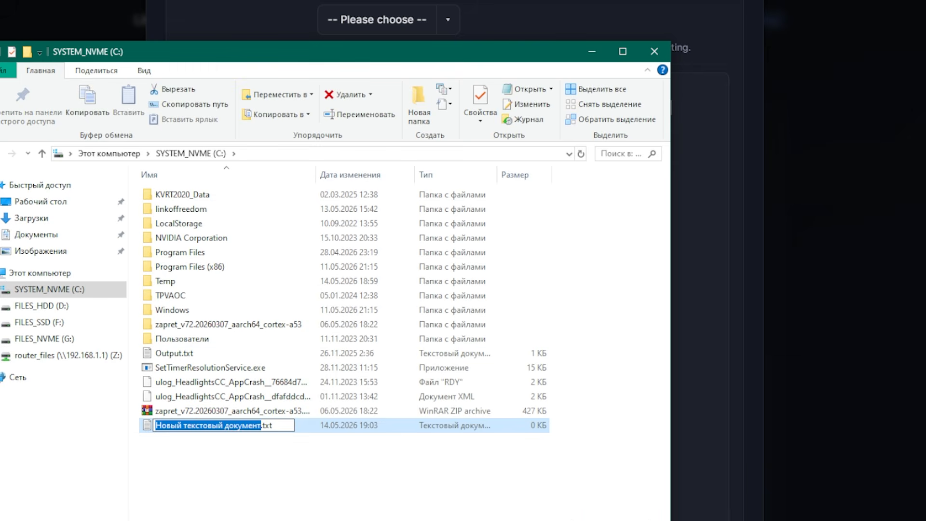
{"action": "type", "text": "travel"}
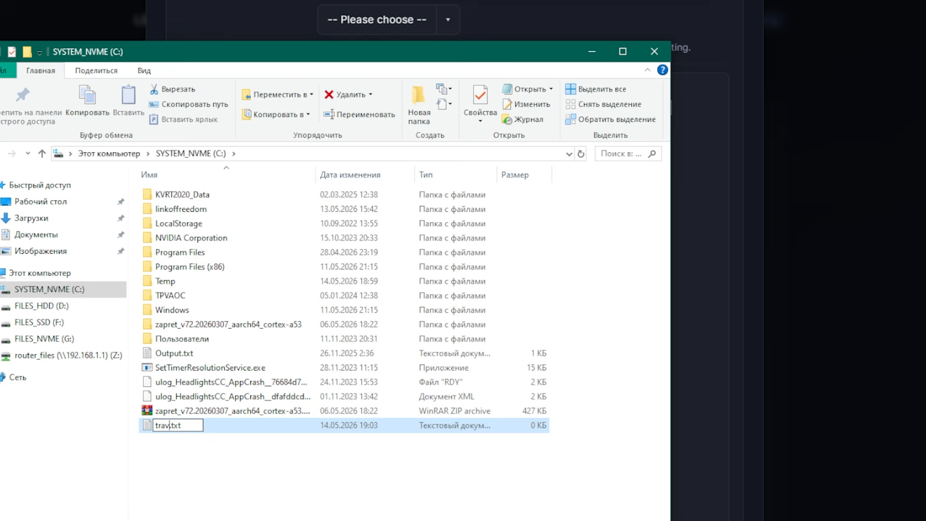
{"action": "type", "text": "_router_aw"}
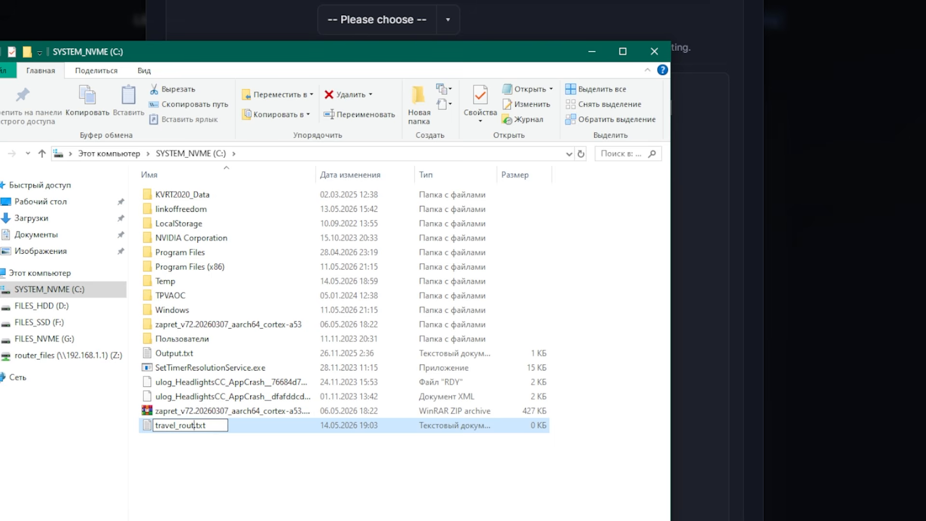
{"action": "type", "text": "g"}
{"action": "key", "text": "Return"}
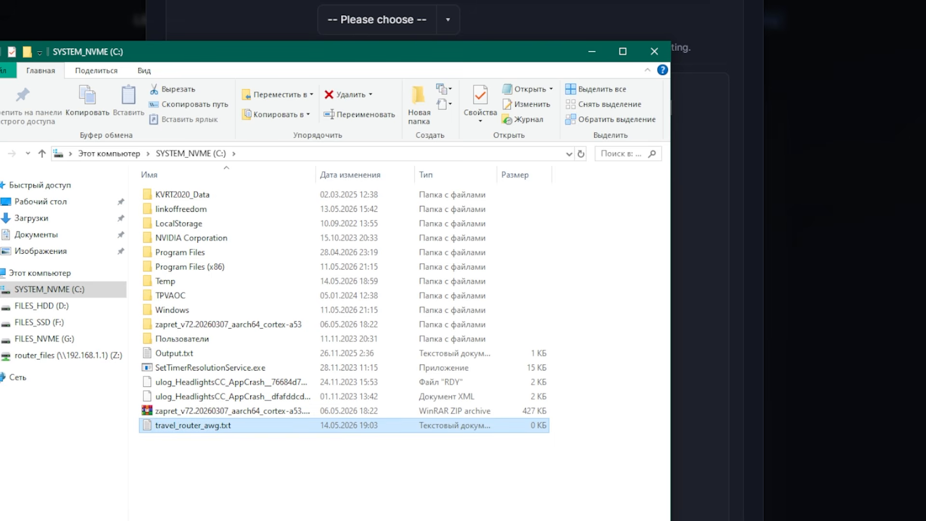
- Open travel_router_awg.txt in Notepad and paste in the peer's exported configuration, including its private key
{"action": "key", "text": "Return"}
{"action": "key", "text": "ctrl+v"}
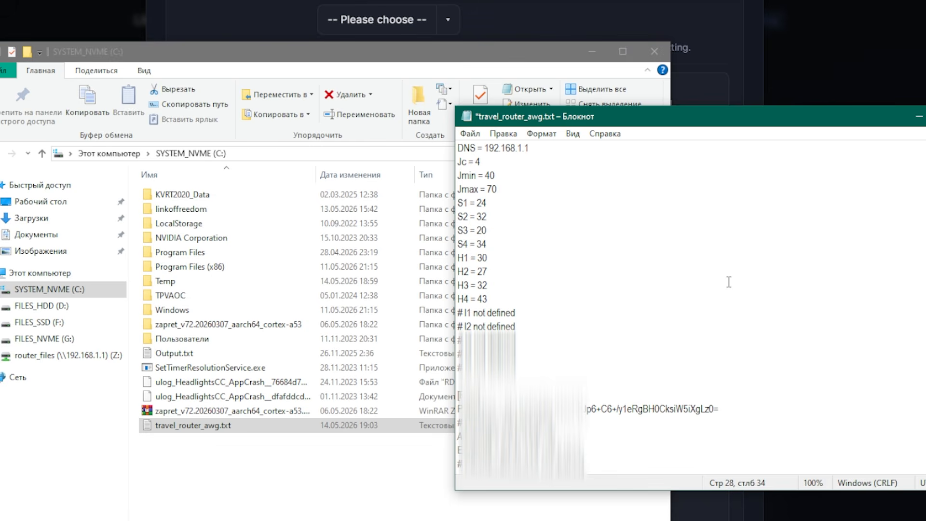
{"action": "scroll", "coordinate": [569, 249], "scroll_direction": "up", "scroll_amount": 2}
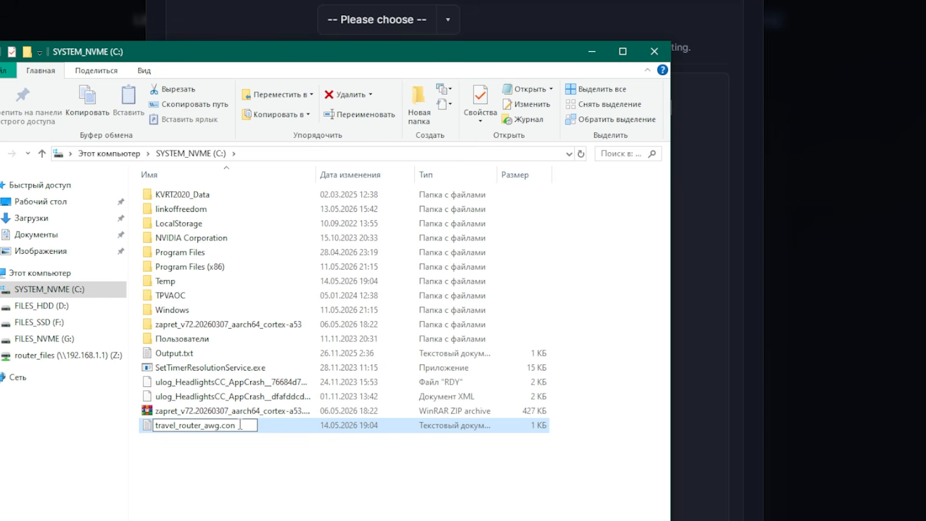
- Rename the pasted configuration file as travel_router_awg.conf and accept the extension change
{"action": "type", "text": "f"}
{"action": "key", "text": "Return"}
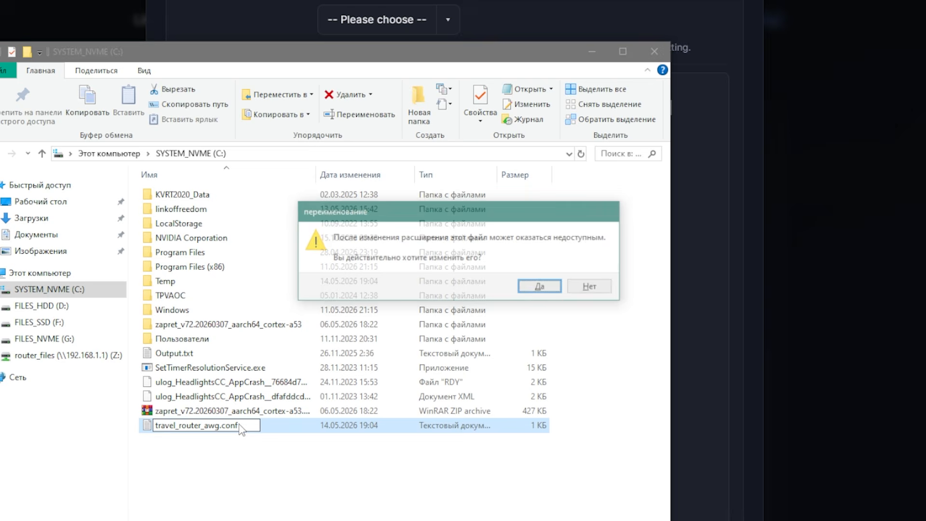
{"action": "key", "text": "Return"}
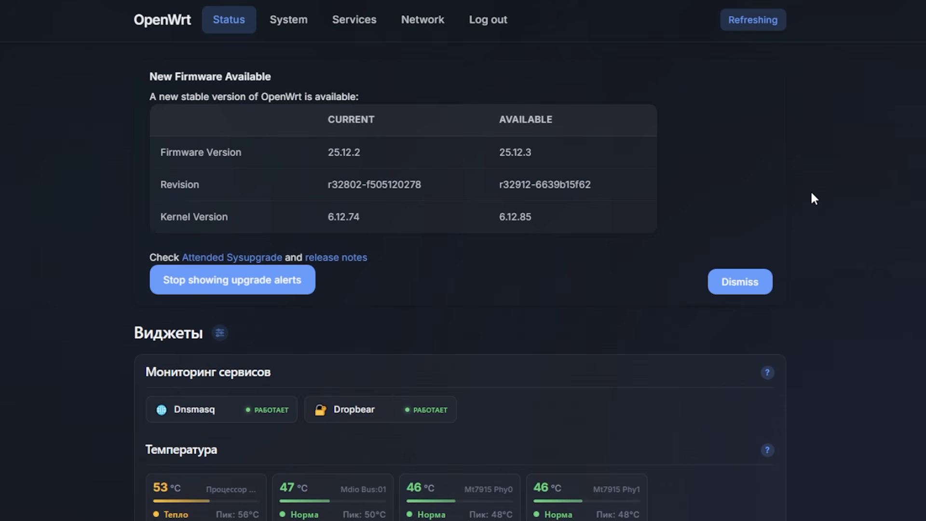
- Switch to the travel router's OpenWrt status page and check its model in the system details
{"action": "scroll", "coordinate": [815, 198], "scroll_direction": "down", "scroll_amount": 6}
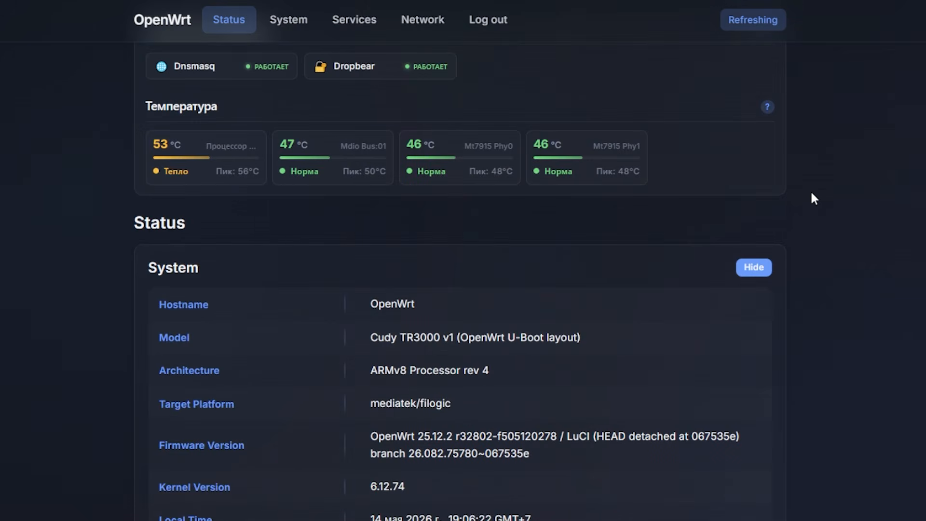
{"action": "left_click_drag", "start_coordinate": [369, 337], "coordinate": [487, 334]}
{"action": "left_click", "coordinate": [487, 335]}
- Create a new network interface named to_home_router using the AmneziaWG VPN protocol
{"action": "left_click", "coordinate": [444, 23]}
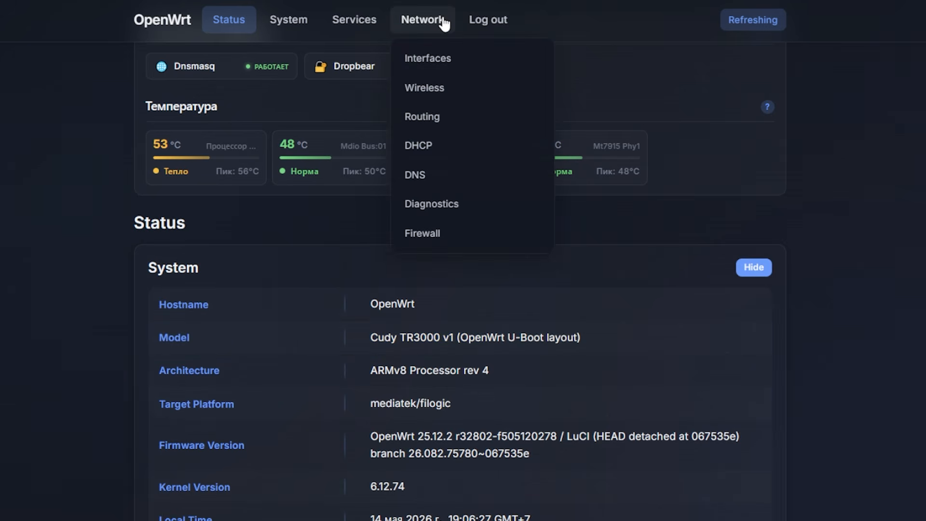
{"action": "left_click", "coordinate": [448, 59]}
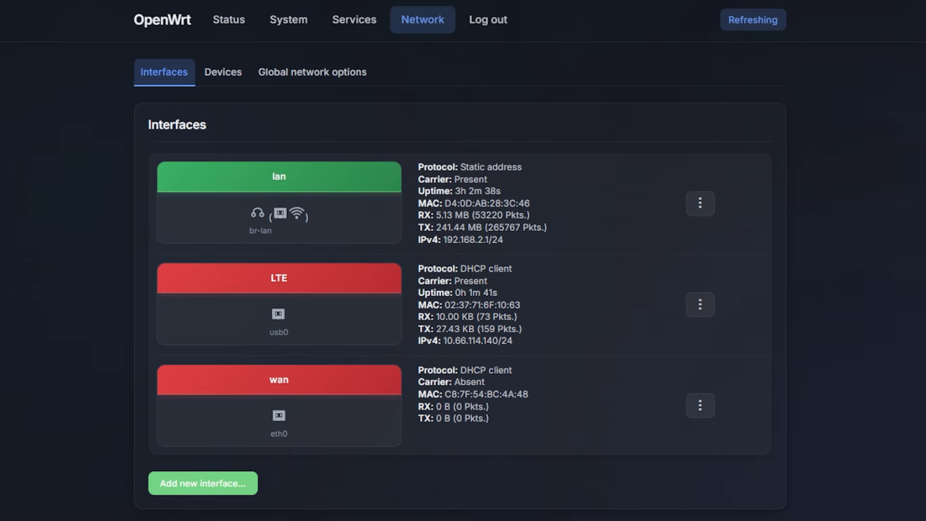
{"action": "left_click", "coordinate": [227, 490]}
{"action": "type", "text": "t"}
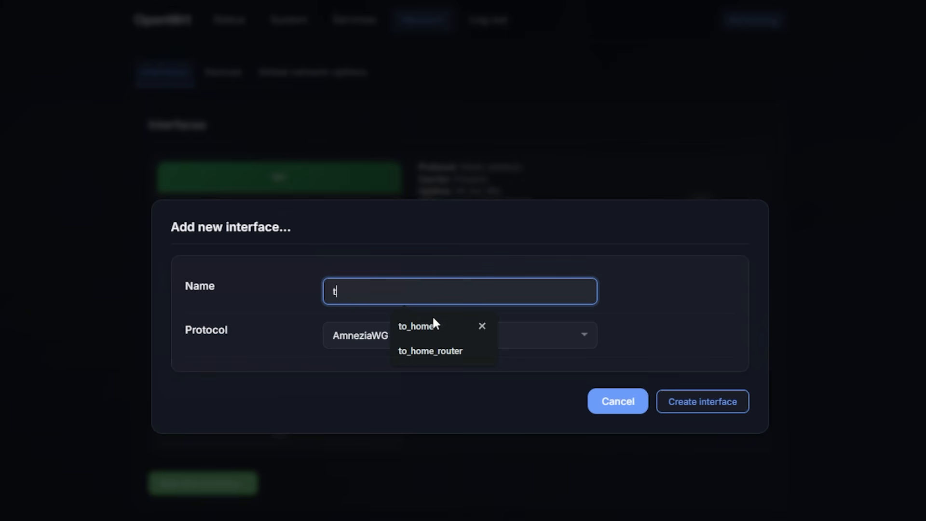
{"action": "left_click", "coordinate": [431, 352]}
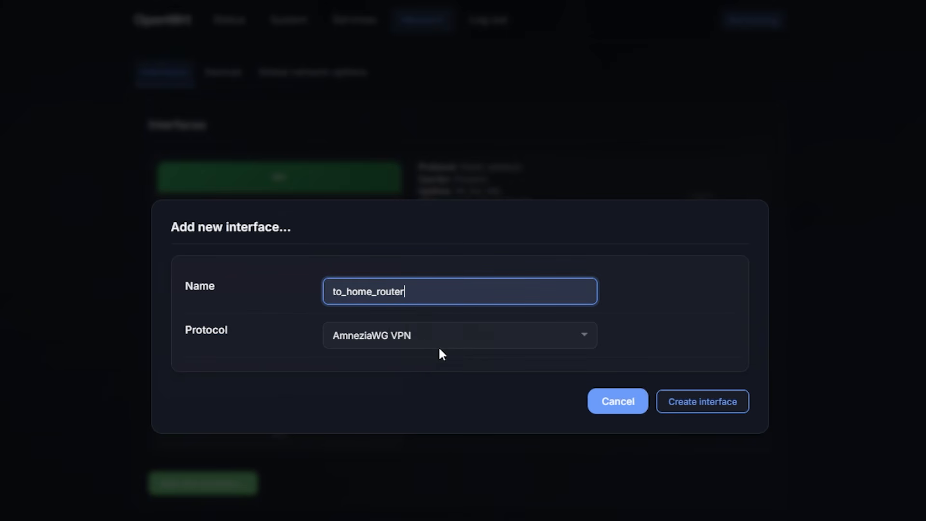
{"action": "left_click", "coordinate": [721, 408]}
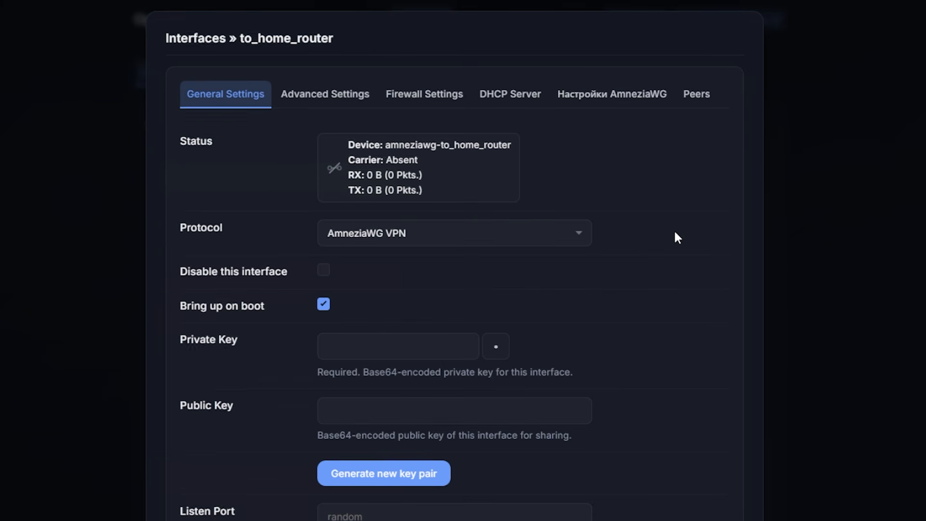
- Import travel_router_awg.conf from the C: drive as the configuration of the to_home_router interface
{"action": "scroll", "coordinate": [676, 237], "scroll_direction": "down", "scroll_amount": 4}
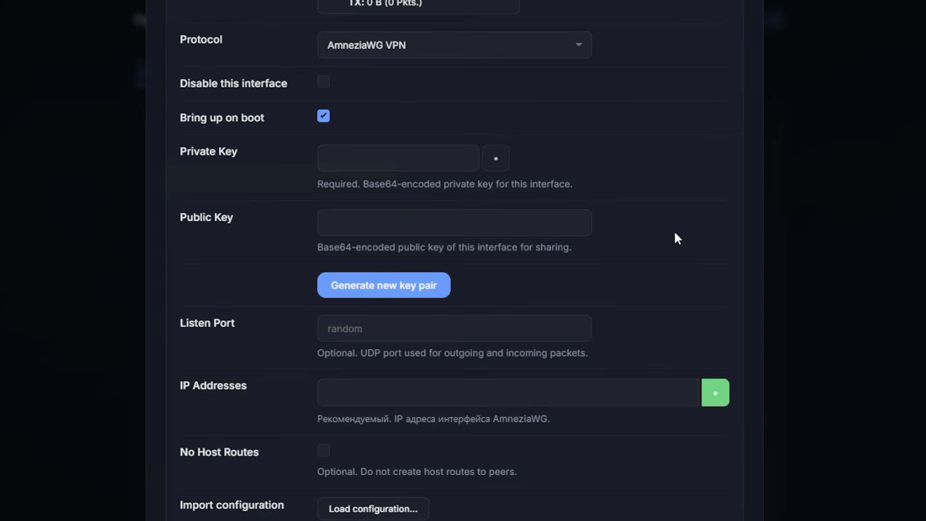
{"action": "left_click", "coordinate": [399, 508]}
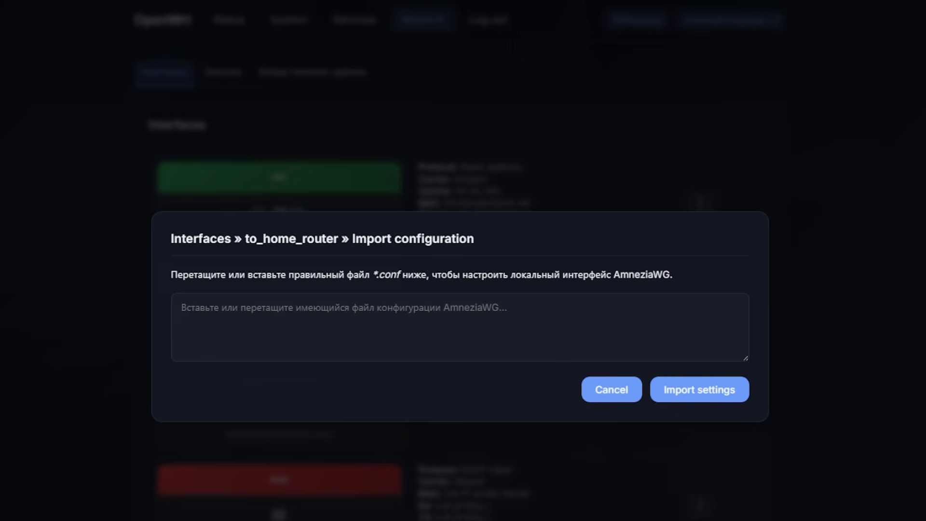
{"action": "key", "text": "alt+Tab"}
{"action": "left_click_drag", "start_coordinate": [320, 58], "coordinate": [815, 13]}
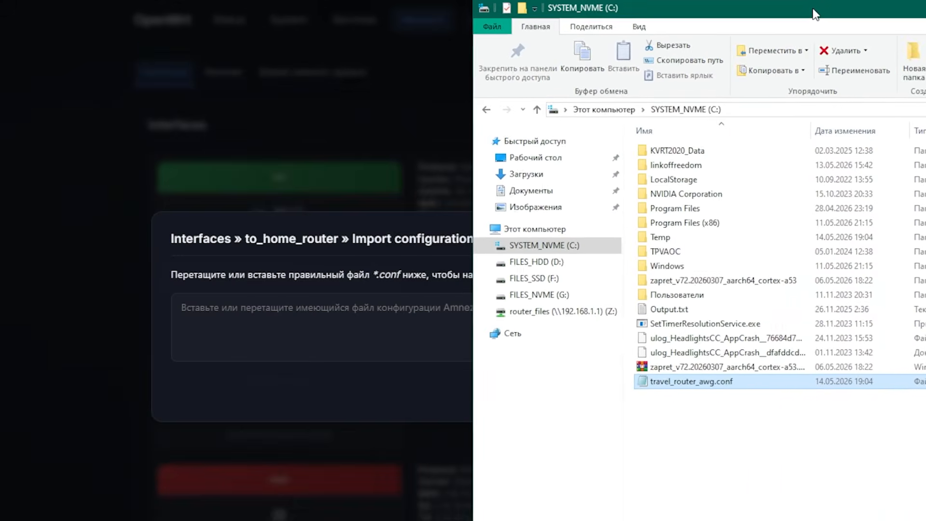
{"action": "left_click_drag", "start_coordinate": [699, 394], "coordinate": [327, 313]}
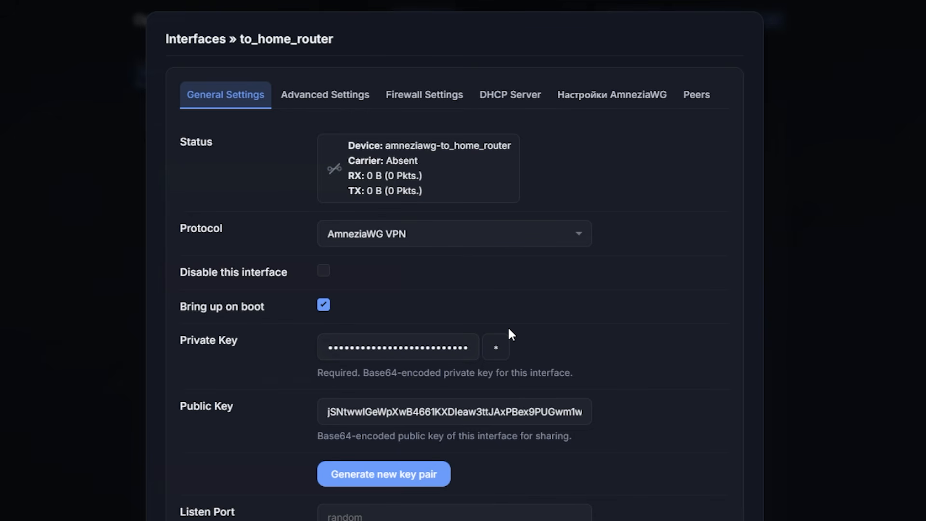
- Review the imported general settings and set the interface's MTU to 1280 in its advanced settings
{"action": "scroll", "coordinate": [553, 325], "scroll_direction": "down", "scroll_amount": 5}
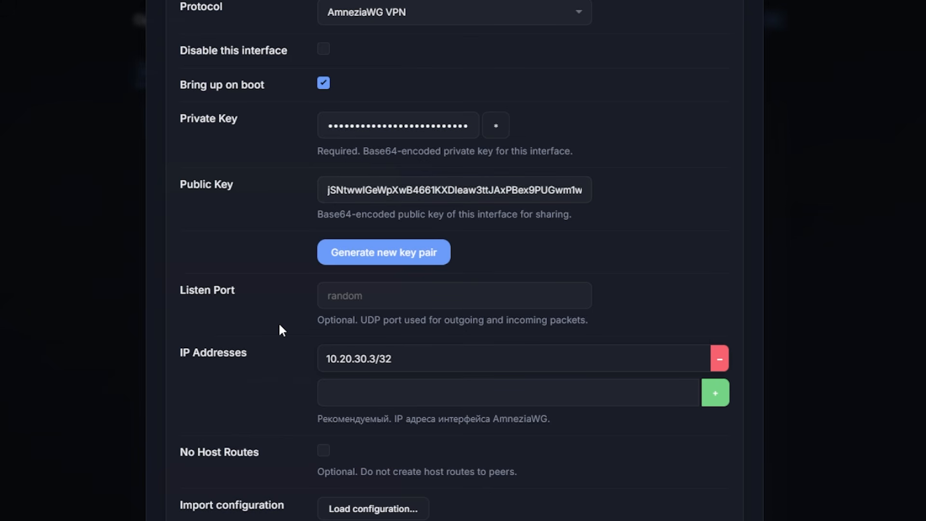
{"action": "scroll", "coordinate": [235, 361], "scroll_direction": "up", "scroll_amount": 5}
{"action": "left_click", "coordinate": [326, 95]}
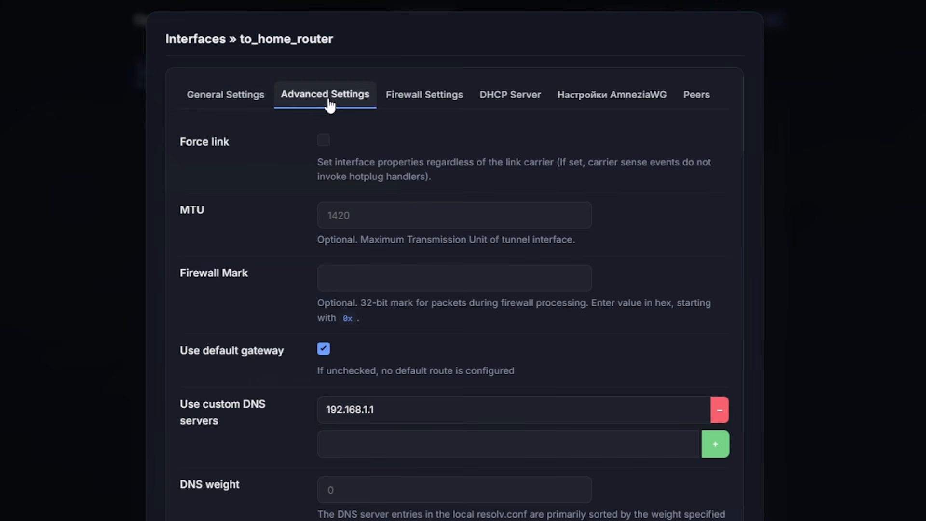
{"action": "left_click", "coordinate": [362, 220]}
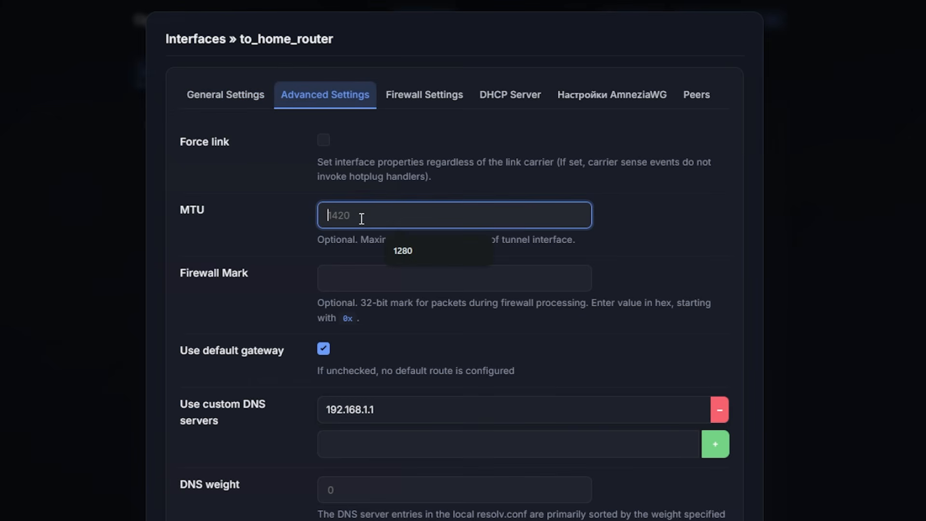
{"action": "left_click", "coordinate": [409, 245]}
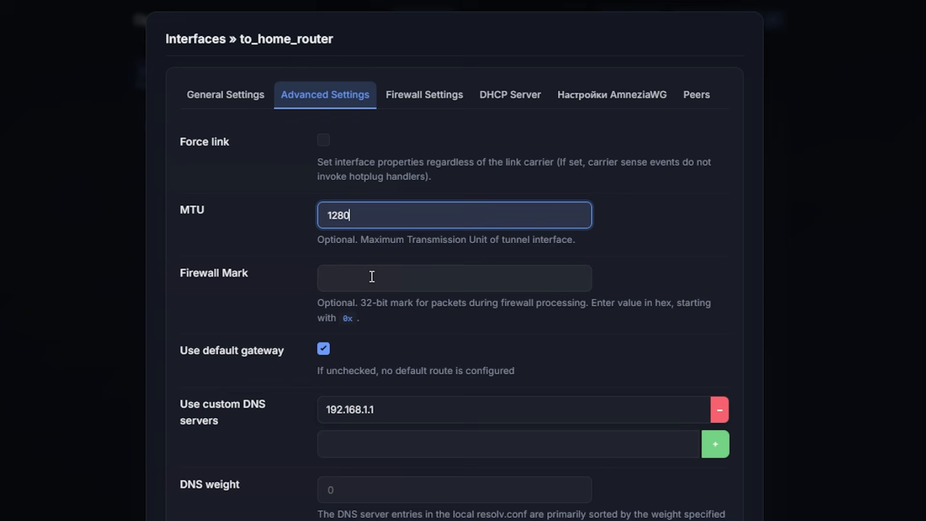
- Assign the to_home_router interface to a new custom firewall zone named awg_to_router
{"action": "left_click", "coordinate": [427, 103]}
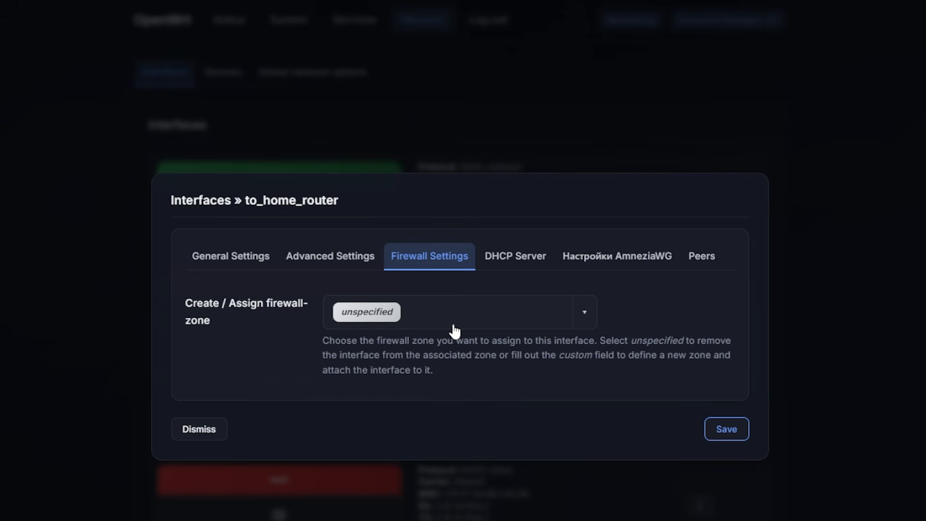
{"action": "left_click", "coordinate": [472, 316]}
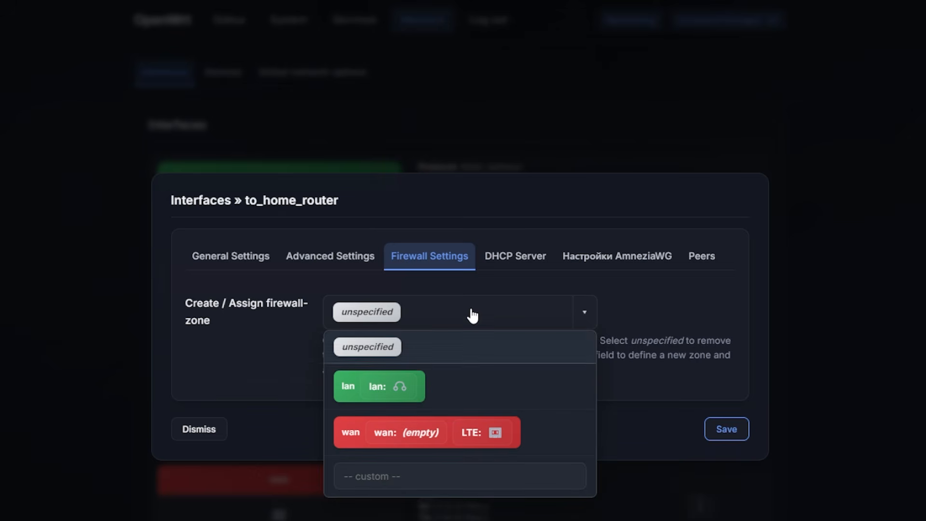
{"action": "left_click", "coordinate": [378, 477]}
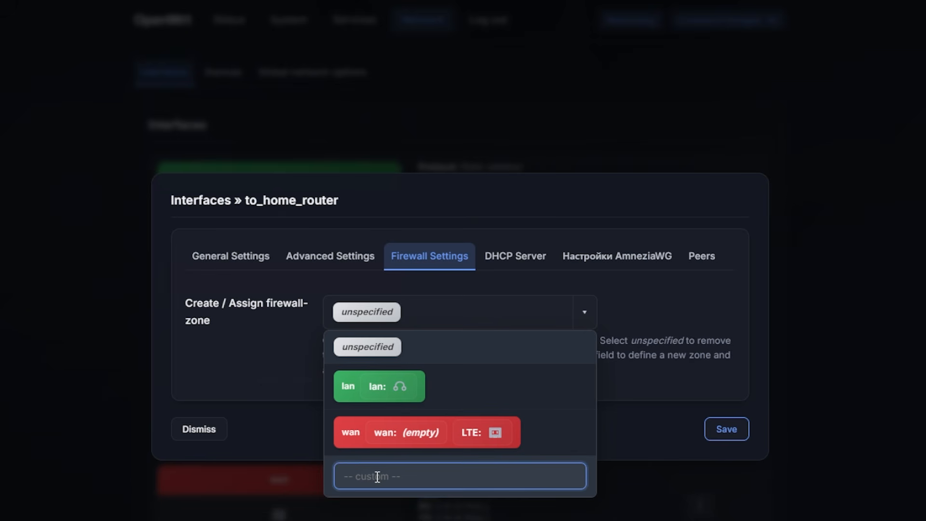
{"action": "type", "text": "to"}
{"action": "type", "text": "_rout"}
{"action": "type", "text": "w"}
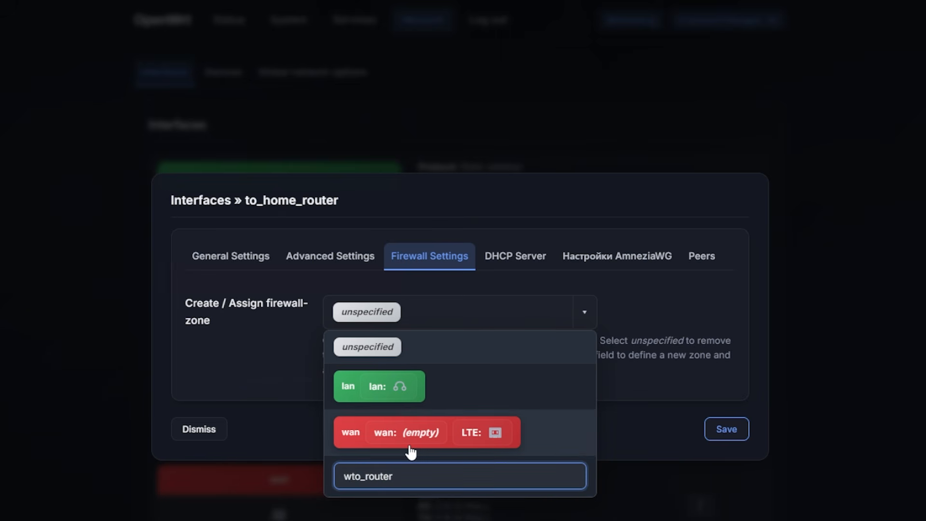
{"action": "key", "text": "BackSpace"}
{"action": "type", "text": "awg_"}
{"action": "key", "text": "Return"}
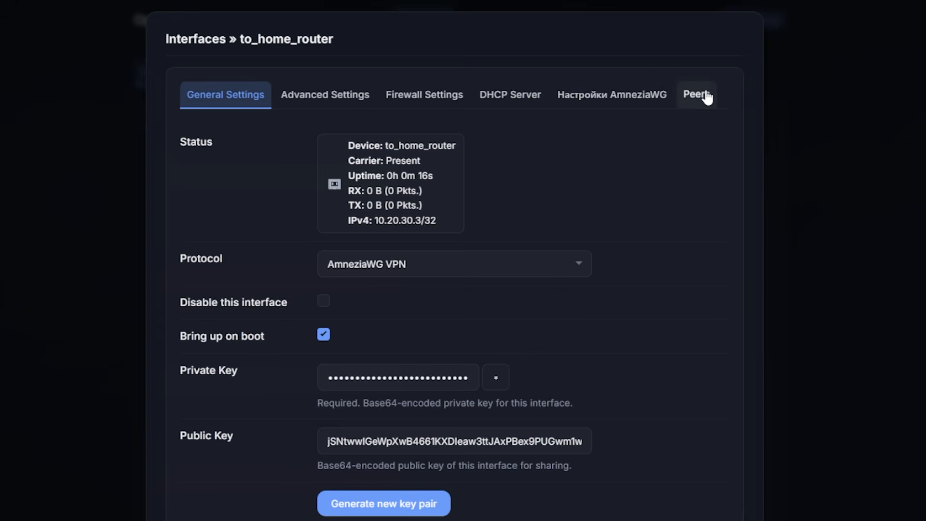
- Open the imported travel_router_awg.conf peer for editing and toggle its Route Allowed IPs option
{"action": "left_click", "coordinate": [704, 95]}
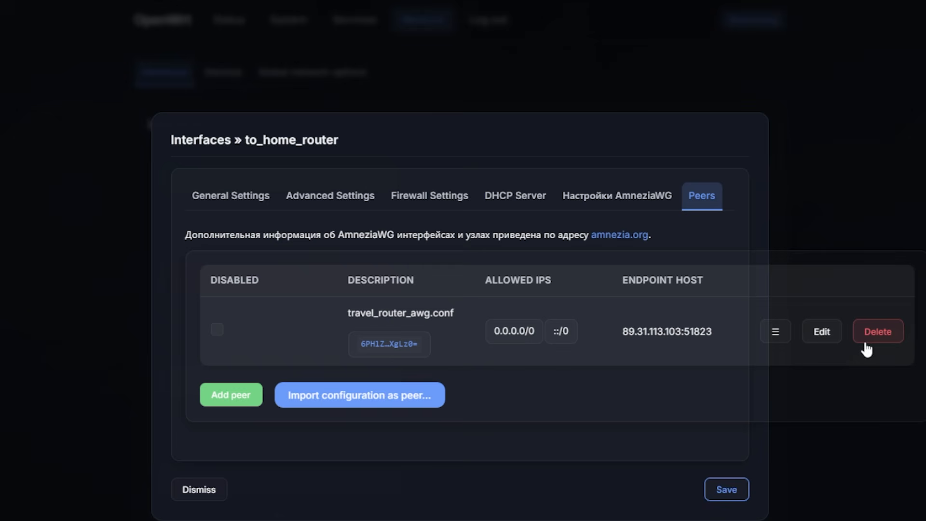
{"action": "left_click", "coordinate": [819, 341]}
{"action": "scroll", "coordinate": [567, 305], "scroll_direction": "down", "scroll_amount": 5}
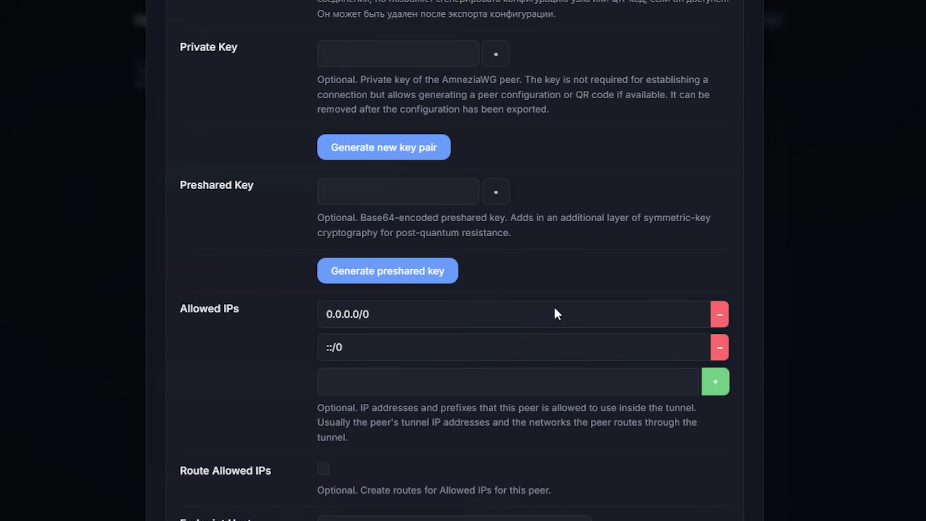
{"action": "left_click", "coordinate": [324, 471]}
{"action": "left_click", "coordinate": [324, 470]}
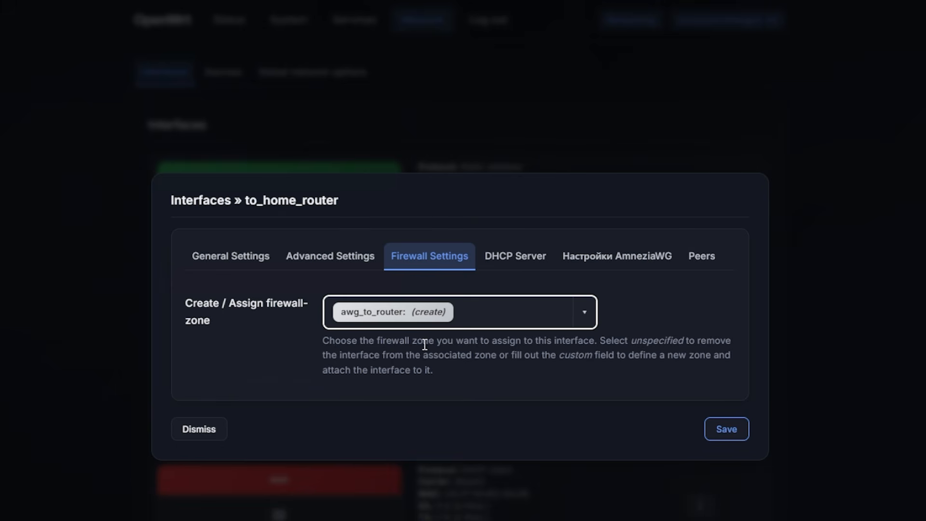
- Save the to_home_router interface and apply the pending network configuration changes
{"action": "left_click", "coordinate": [726, 429]}
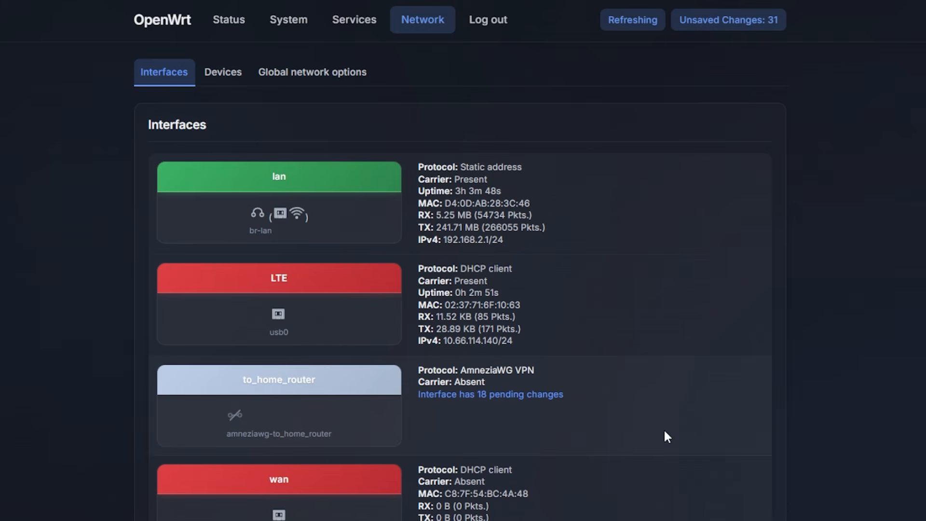
{"action": "scroll", "coordinate": [609, 401], "scroll_direction": "down", "scroll_amount": 4}
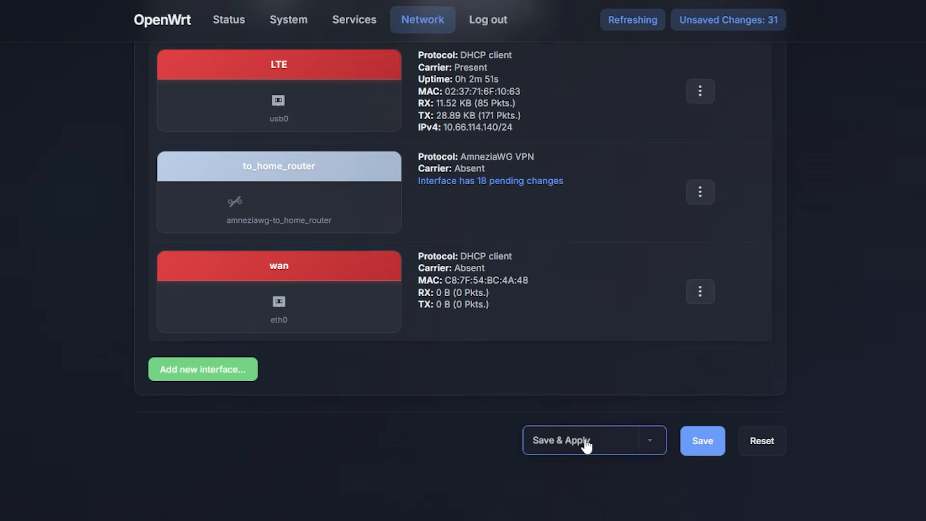
{"action": "left_click", "coordinate": [595, 441]}
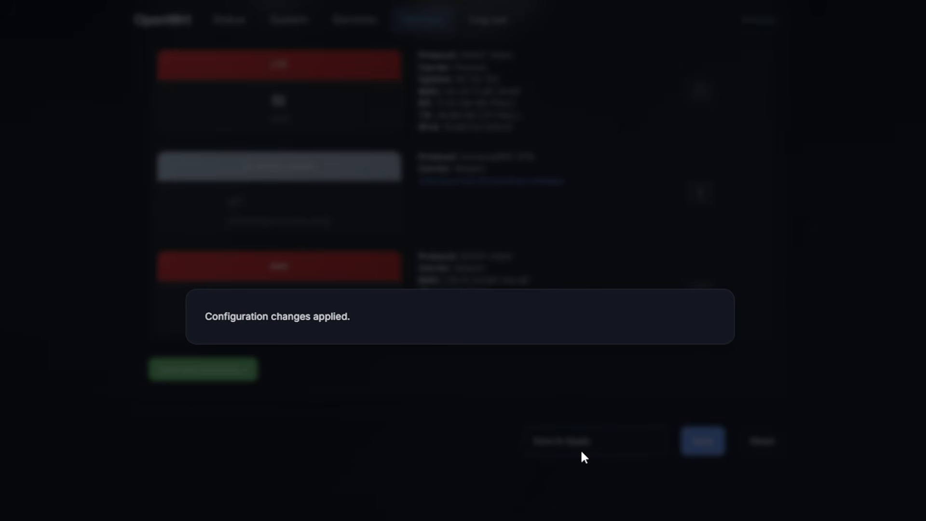
- Open the firewall zone settings and review the policies and forwardings of the lan and wan zones
{"action": "mouse_move", "coordinate": [428, 23]}
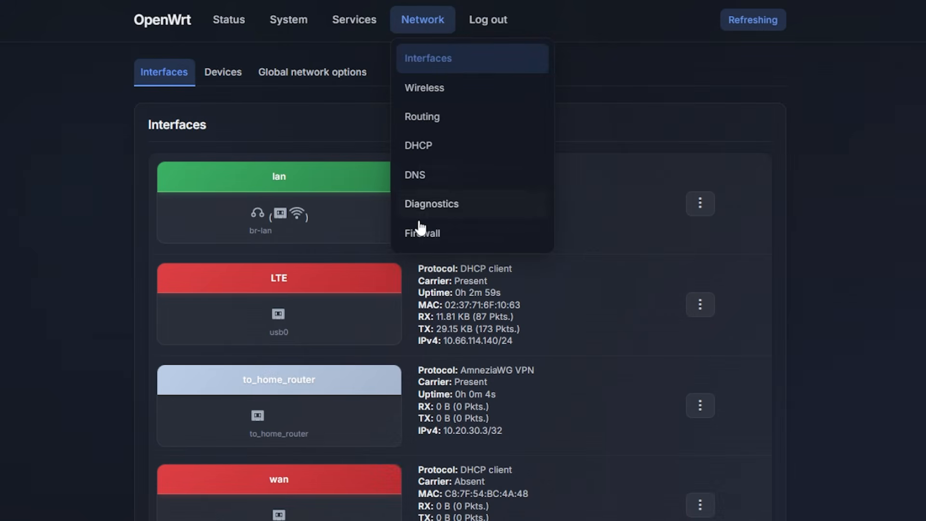
{"action": "left_click", "coordinate": [424, 234]}
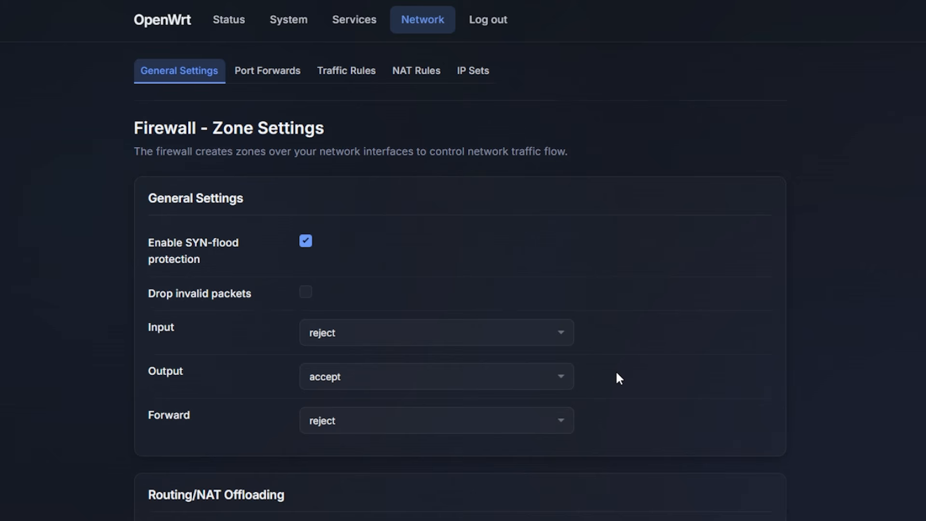
{"action": "scroll", "coordinate": [562, 234], "scroll_direction": "down", "scroll_amount": 10}
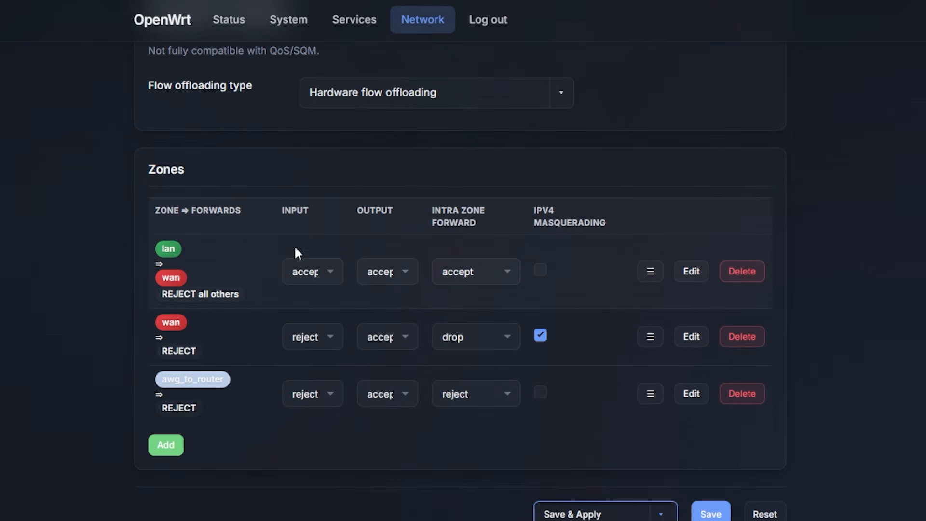
{"action": "left_click", "coordinate": [692, 271]}
{"action": "scroll", "coordinate": [644, 268], "scroll_direction": "down", "scroll_amount": 3}
{"action": "left_click", "coordinate": [695, 336]}
{"action": "left_click", "coordinate": [691, 336]}
{"action": "scroll", "coordinate": [539, 371], "scroll_direction": "down", "scroll_amount": 3}
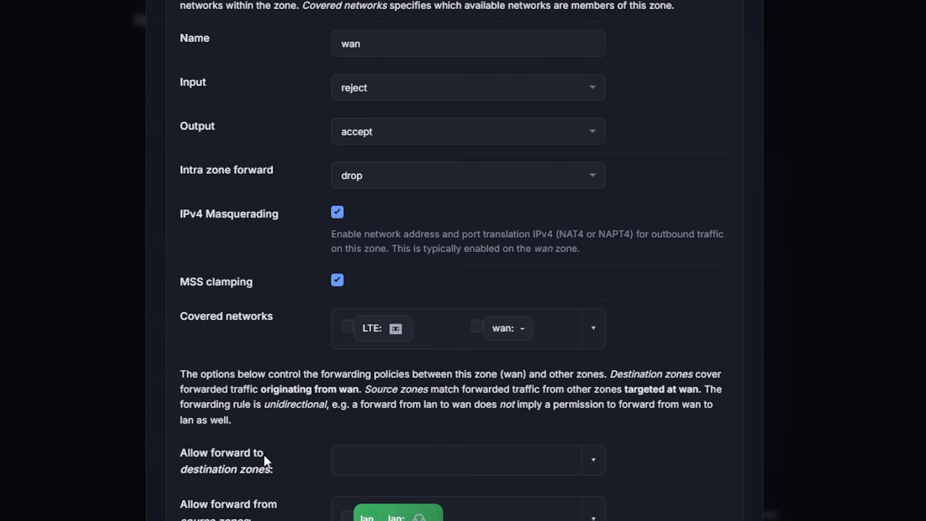
{"action": "scroll", "coordinate": [263, 453], "scroll_direction": "down", "scroll_amount": 1}
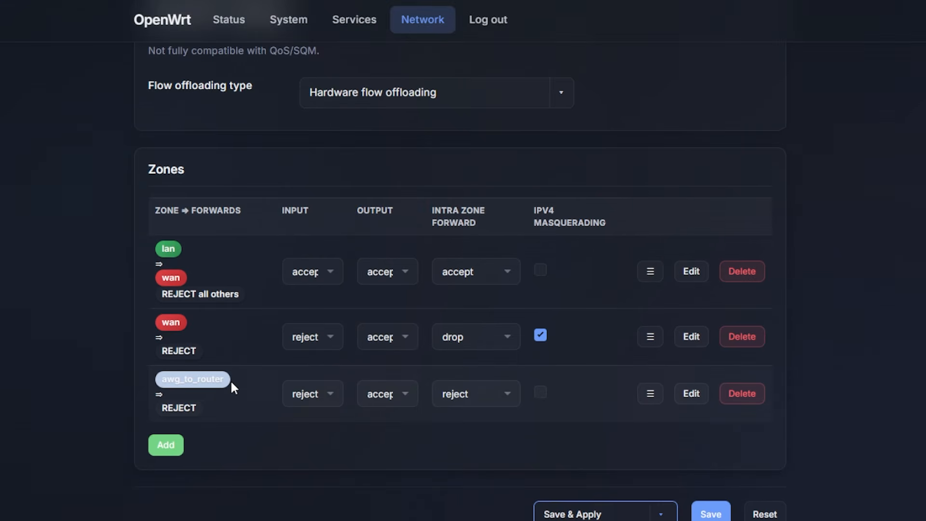
- In the awg_to_router zone, set input and intra zone forward to accept, keep output at accept, and enable IPv4 masquerading
{"action": "left_click", "coordinate": [685, 393]}
{"action": "left_click", "coordinate": [420, 260]}
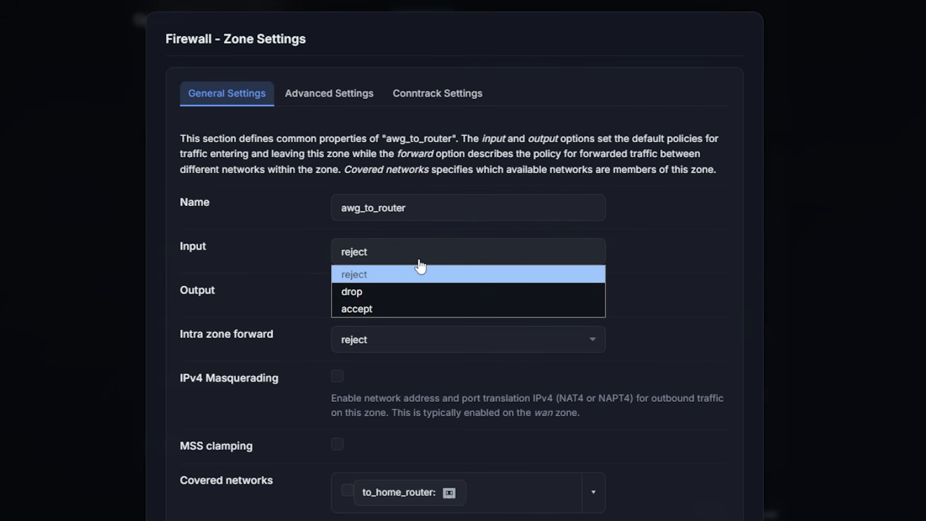
{"action": "left_click", "coordinate": [378, 308]}
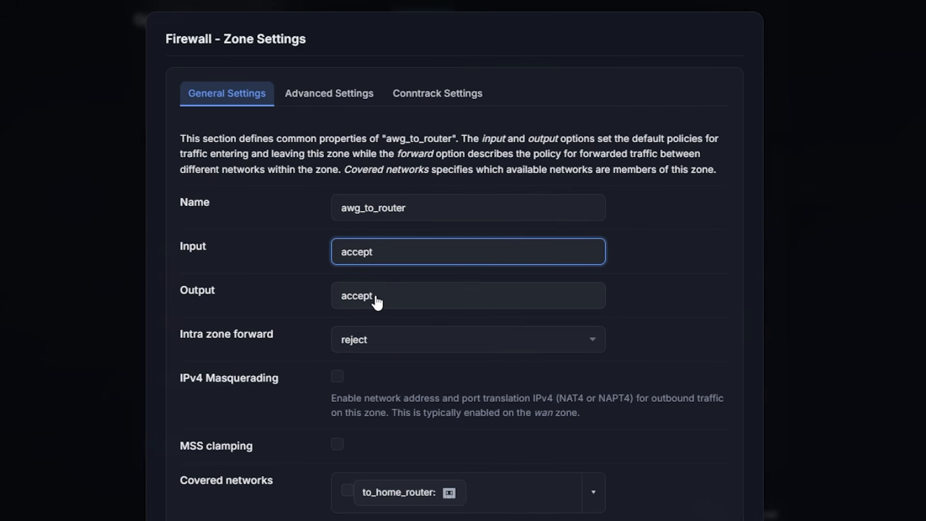
{"action": "left_click", "coordinate": [375, 299]}
{"action": "left_click", "coordinate": [232, 288]}
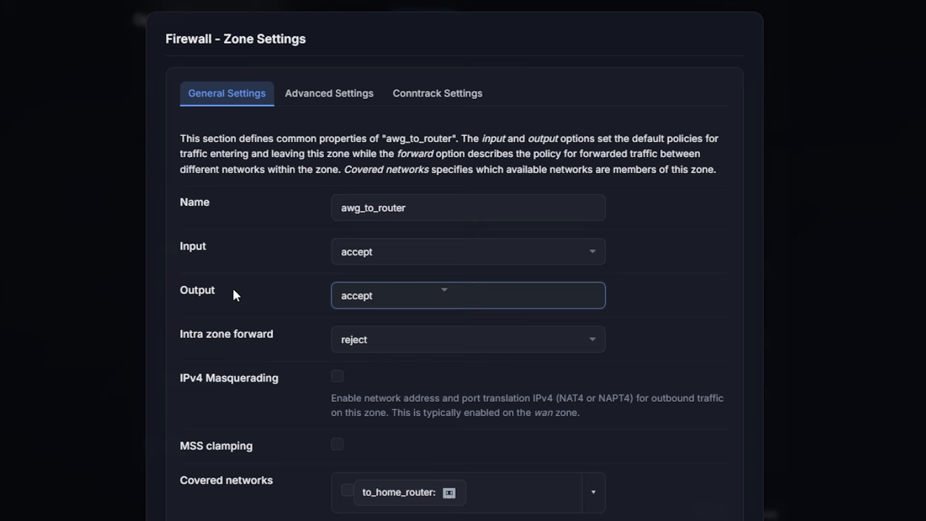
{"action": "left_click", "coordinate": [386, 346]}
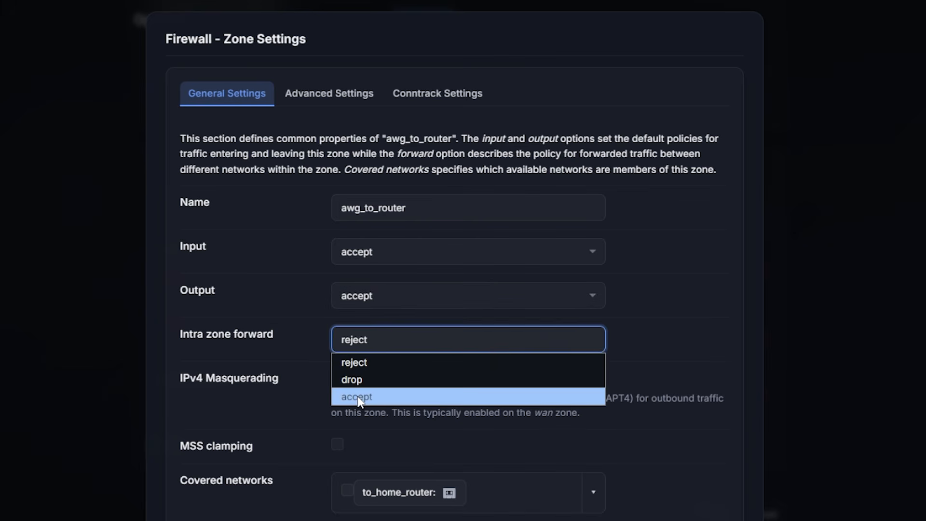
{"action": "left_click", "coordinate": [359, 398]}
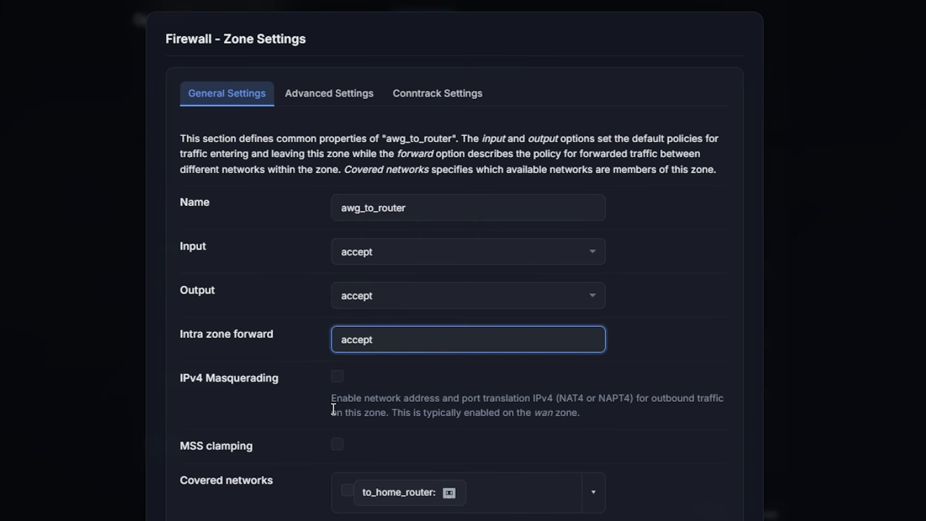
{"action": "left_click", "coordinate": [338, 377]}
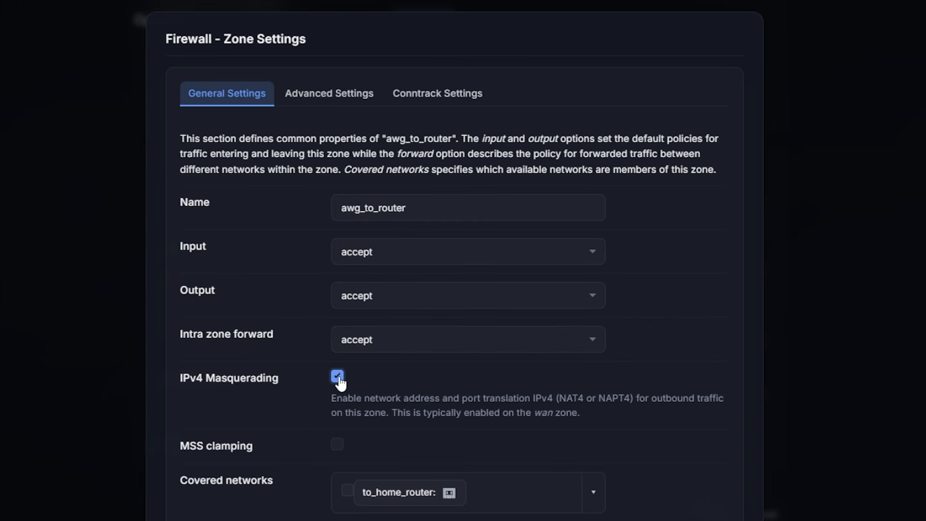
- Enable MSS clamping for the awg_to_router zone and add lan to its covered networks alongside to_home_router
{"action": "left_click", "coordinate": [337, 445]}
{"action": "left_click", "coordinate": [468, 489]}
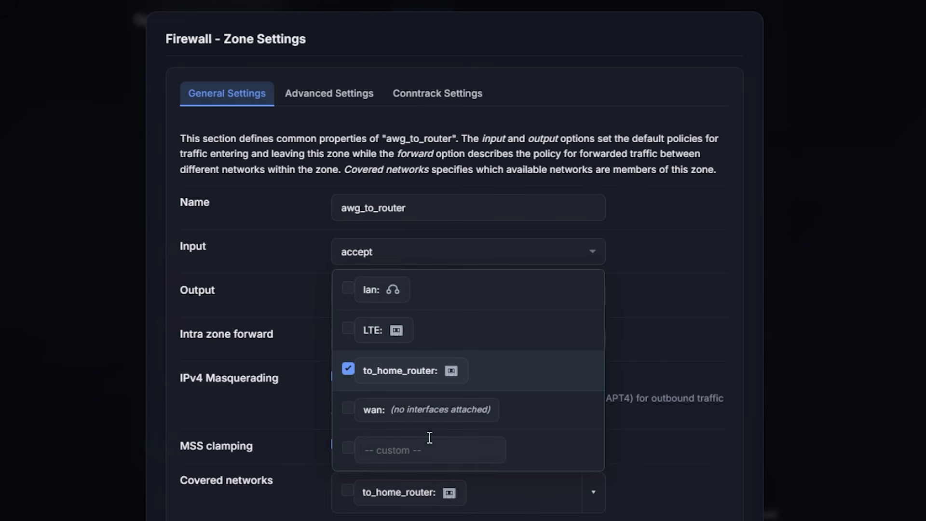
{"action": "left_click", "coordinate": [348, 290]}
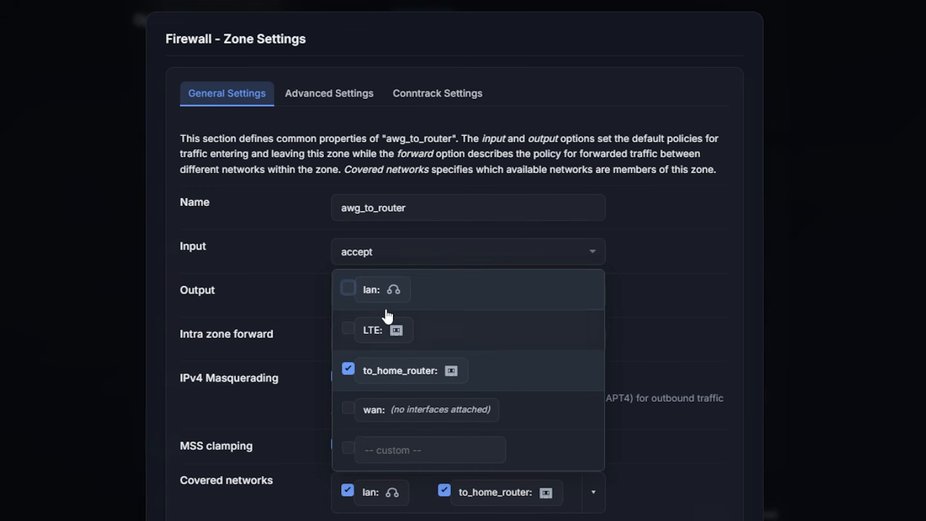
{"action": "scroll", "coordinate": [348, 291], "scroll_direction": "down", "scroll_amount": 5}
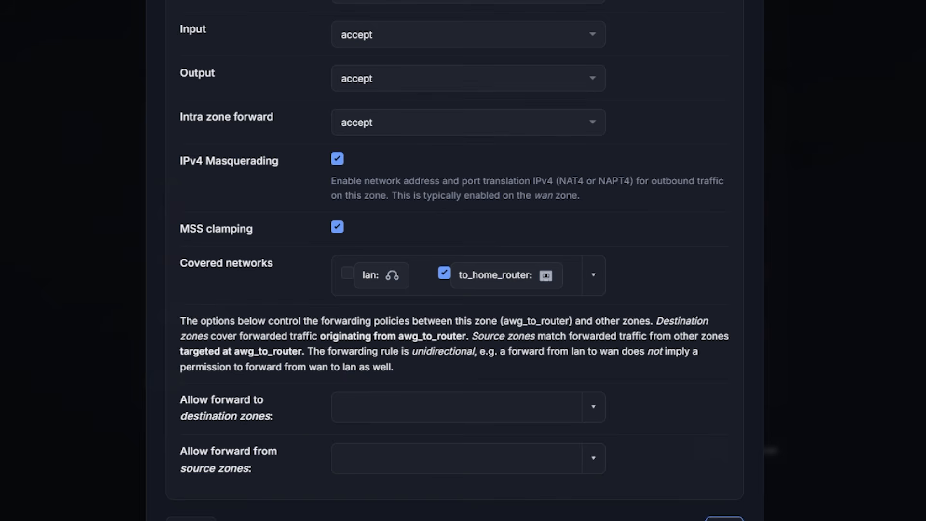
- Allow forwarding from the lan source zone to awg_to_router, save the zone, and apply the firewall changes
{"action": "left_click", "coordinate": [390, 465]}
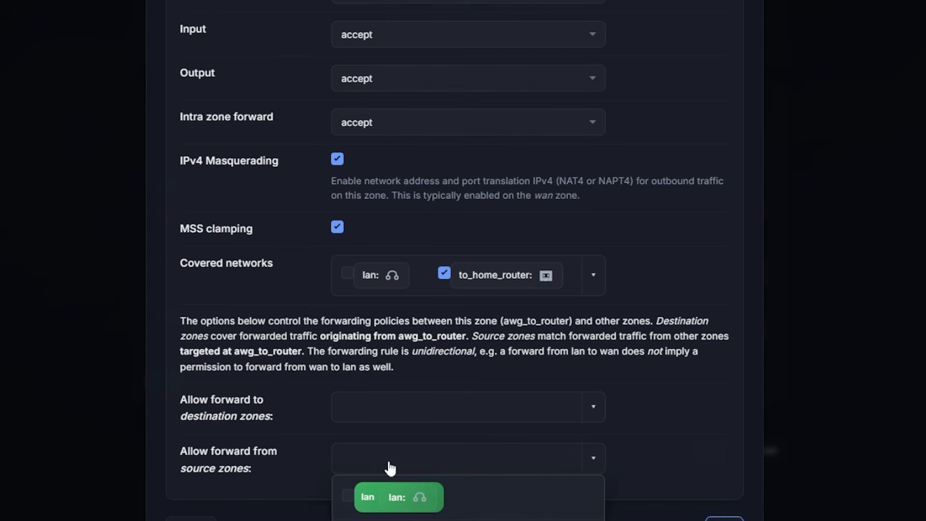
{"action": "left_click", "coordinate": [346, 497]}
{"action": "left_click", "coordinate": [692, 456]}
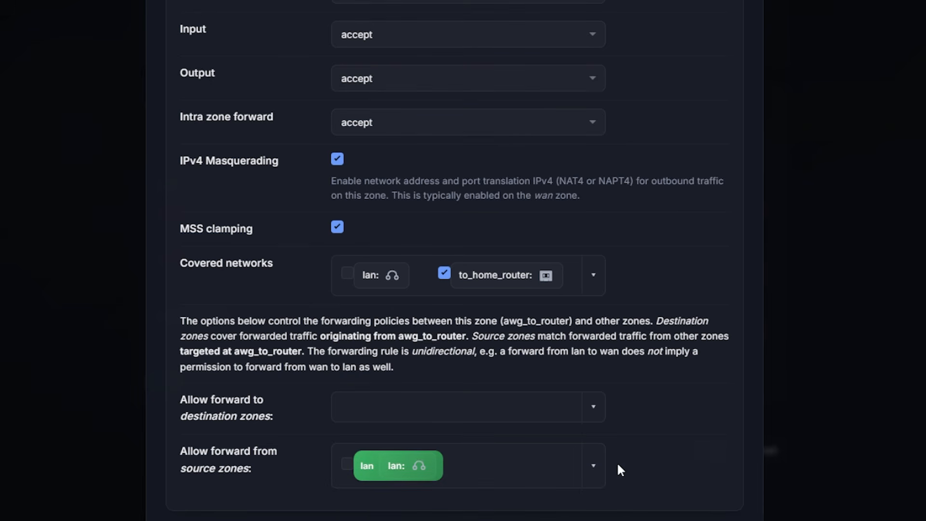
{"action": "scroll", "coordinate": [661, 516], "scroll_direction": "up", "scroll_amount": 1}
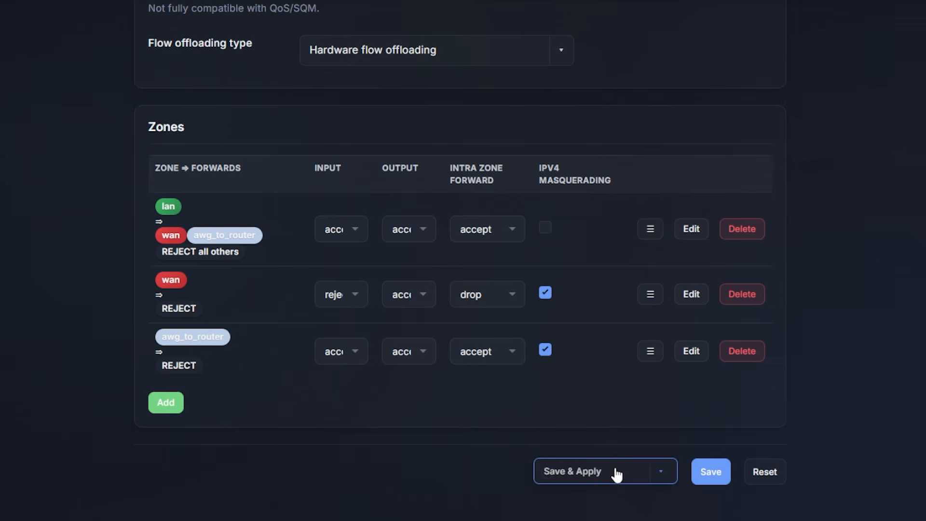
{"action": "left_click", "coordinate": [615, 472]}
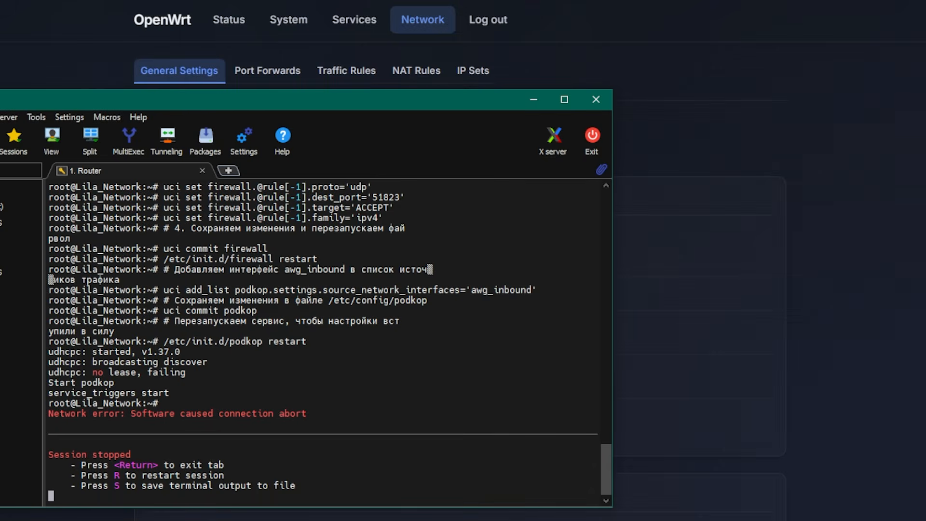
- Switch to the MobaXterm SSH client, open the root session on 192.168.2.1, and run service firewall restart
{"action": "double_click", "coordinate": [1, 207]}
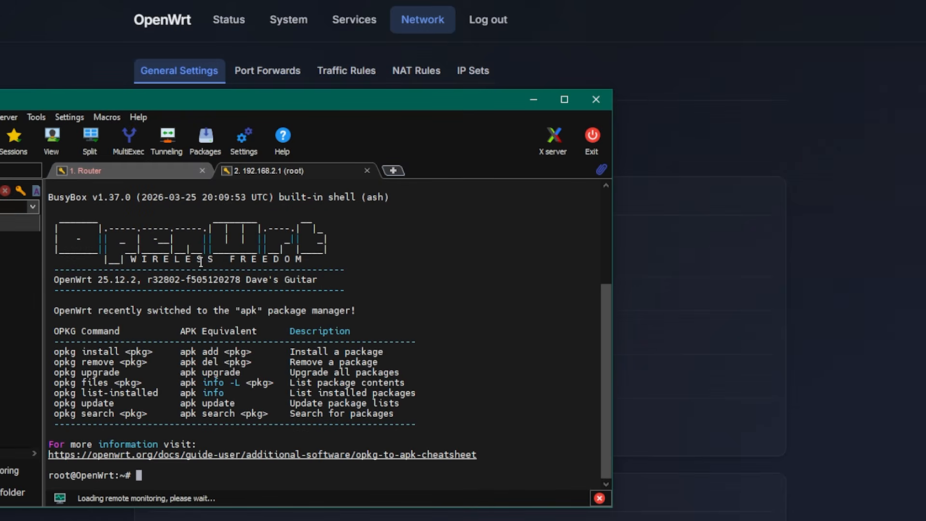
{"action": "type", "text": "se"}
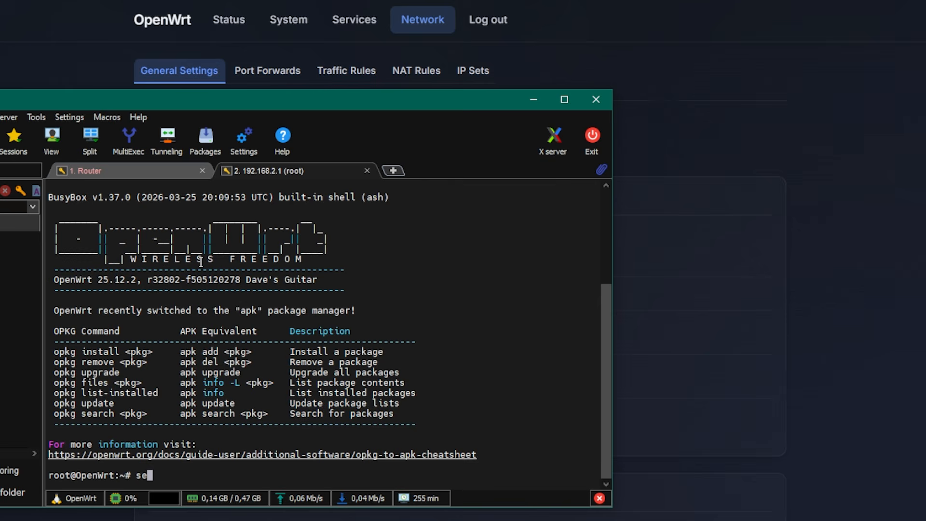
{"action": "type", "text": "rvice firewall restart"}
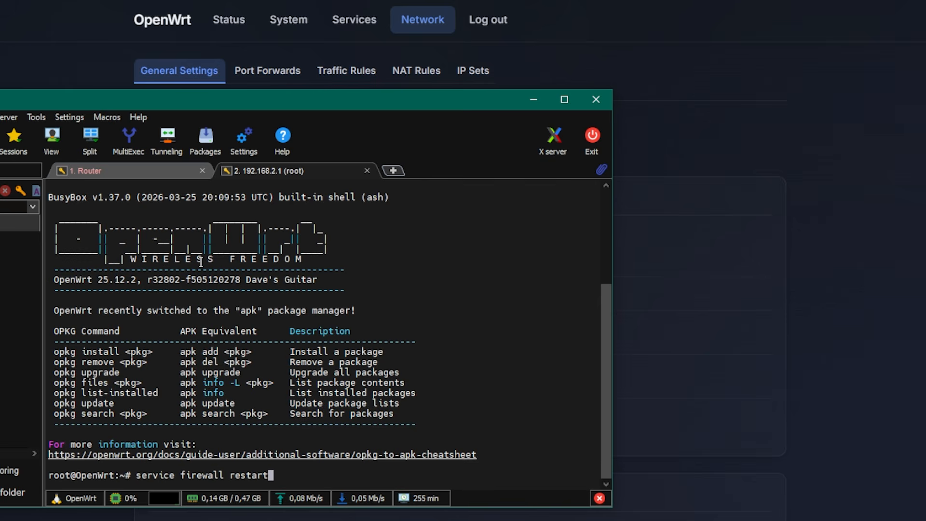
{"action": "key", "text": "Return"}
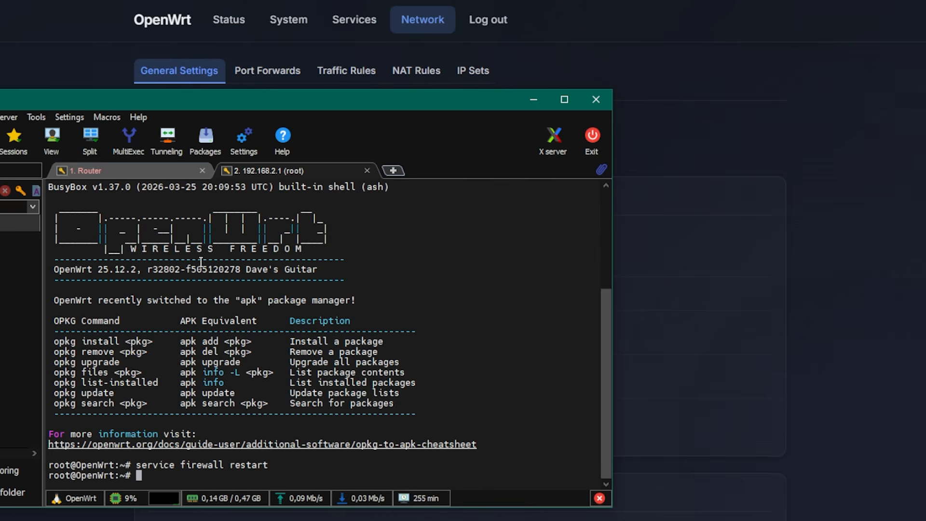
- Reuse the previous command with firewall replaced by network, and run service network restart on the travel router
{"action": "key", "text": "Up"}
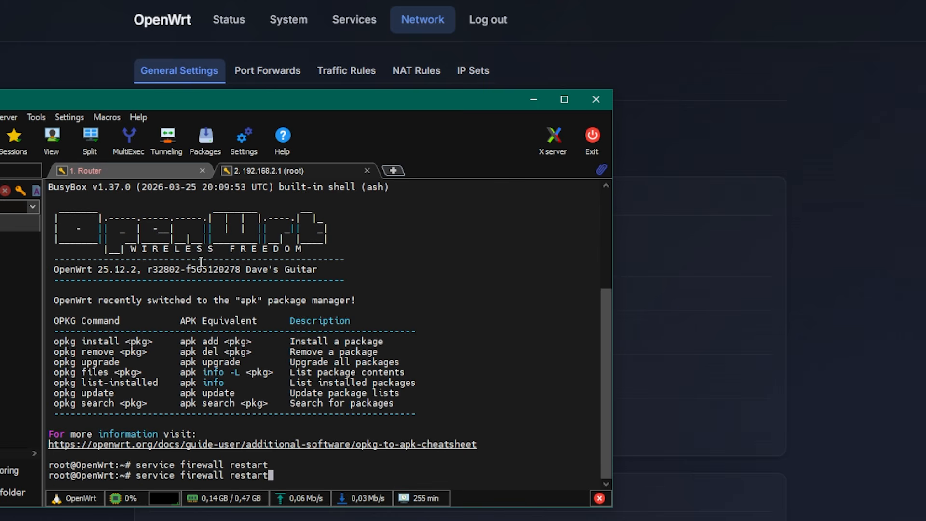
{"action": "key", "text": "Left"}
{"action": "key", "text": "Left"}
{"action": "key", "text": "Left"}
{"action": "key", "text": "Left"}
{"action": "key", "text": "Left"}
{"action": "key", "text": "Left"}
{"action": "key", "text": "Left"}
{"action": "key", "text": "Left"}
{"action": "key", "text": "BackSpace"}
{"action": "key", "text": "BackSpace"}
{"action": "key", "text": "BackSpace"}
{"action": "key", "text": "BackSpace"}
{"action": "key", "text": "BackSpace"}
{"action": "key", "text": "BackSpace"}
{"action": "key", "text": "BackSpace"}
{"action": "key", "text": "BackSpace"}
{"action": "type", "text": "netwo"}
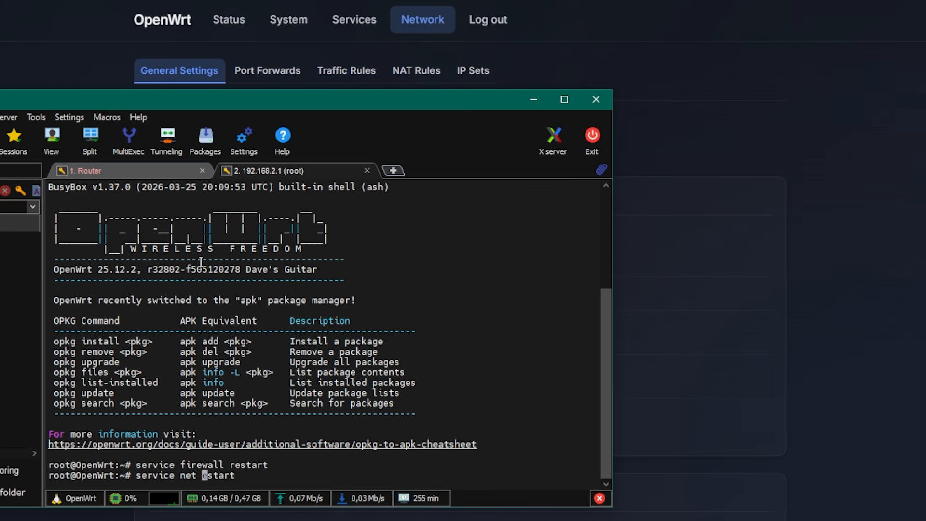
{"action": "type", "text": "rk"}
{"action": "key", "text": "Return"}
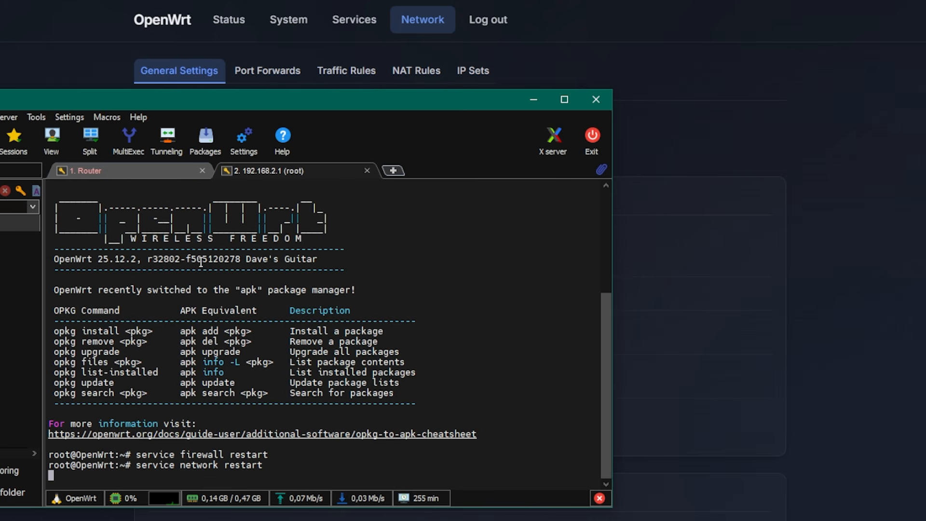